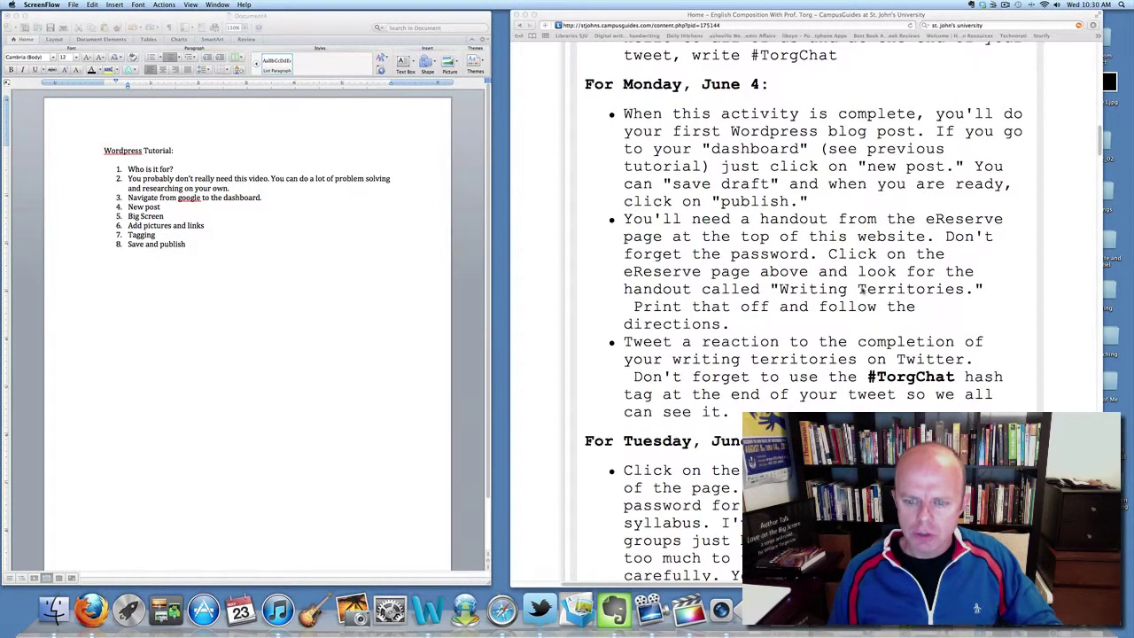
- Open the Writing Territories Prompts handout from the course site's E-Reserves page and move its window over the Word document
scroll(723, 152, up, 15)
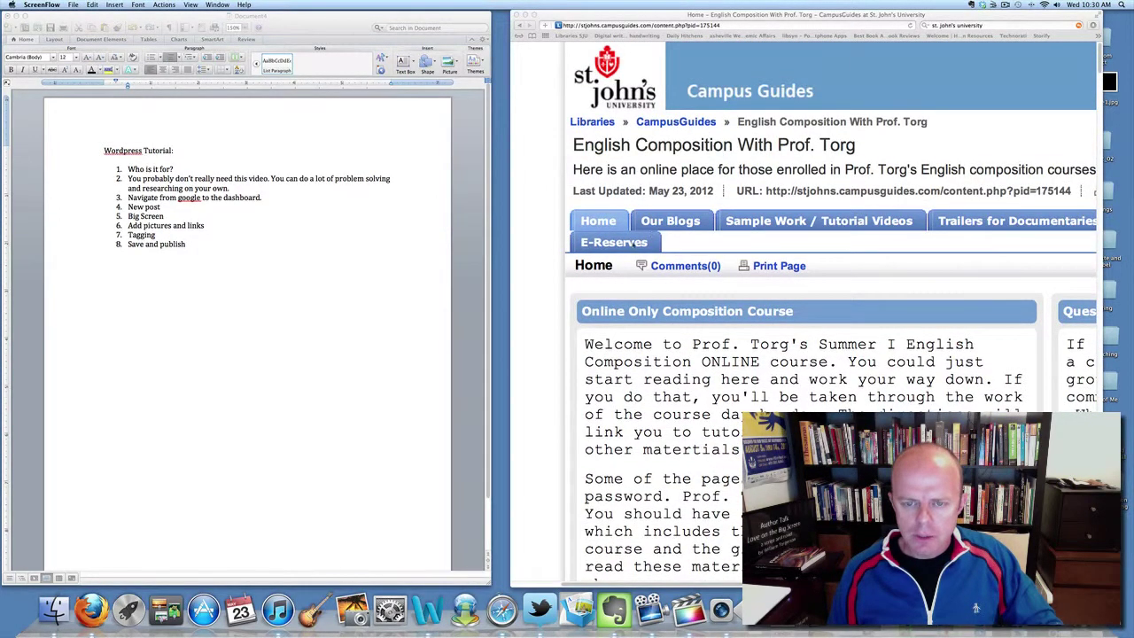
click(645, 239)
click(631, 241)
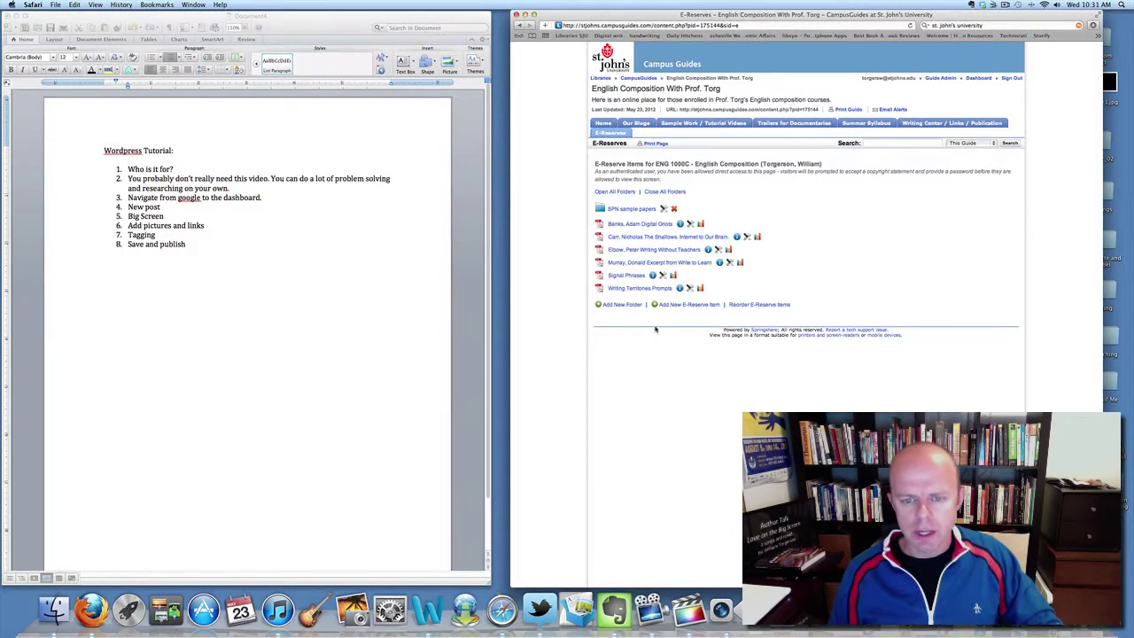
click(645, 289)
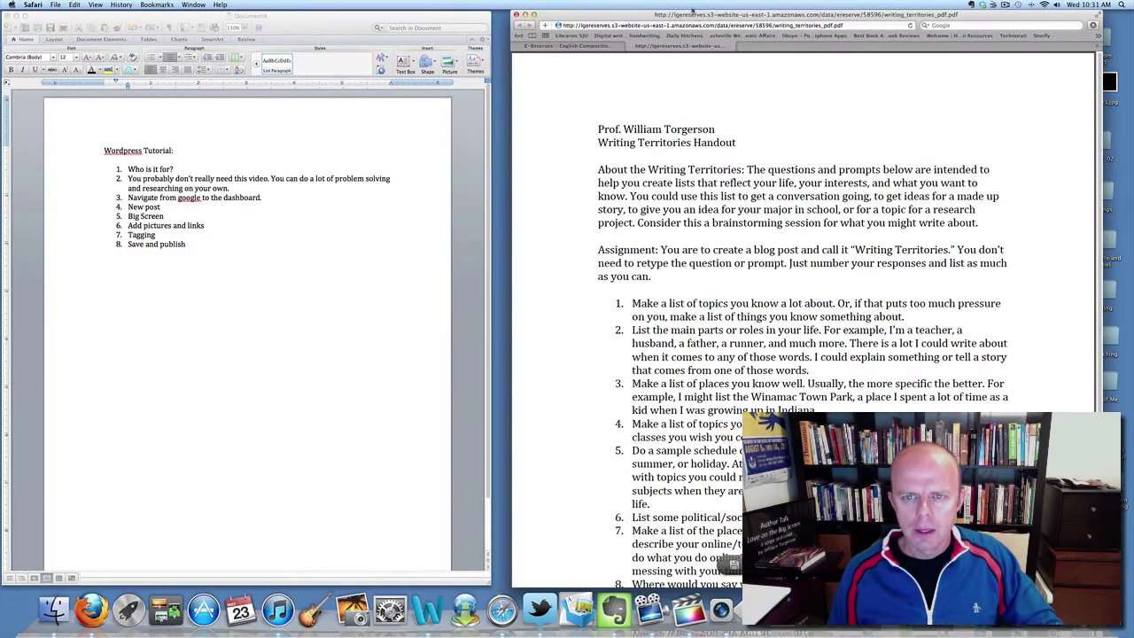
drag(695, 12, 185, 9)
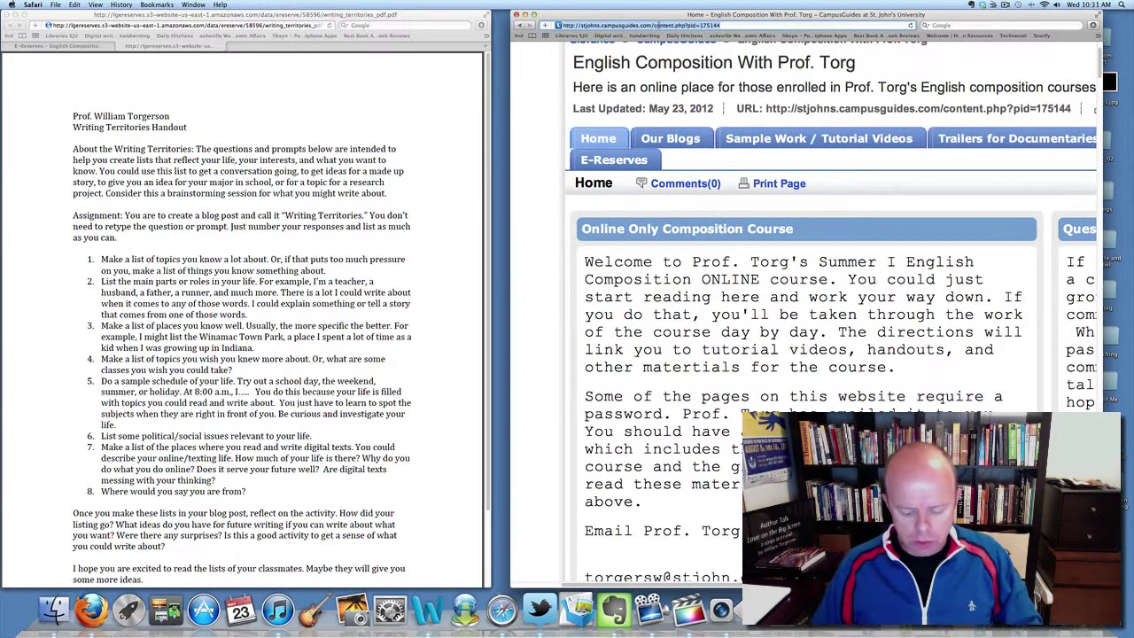
- Go to wordpress.com, log in with the saved credentials and open the primary blog's dashboard
text(wordpress.com/)
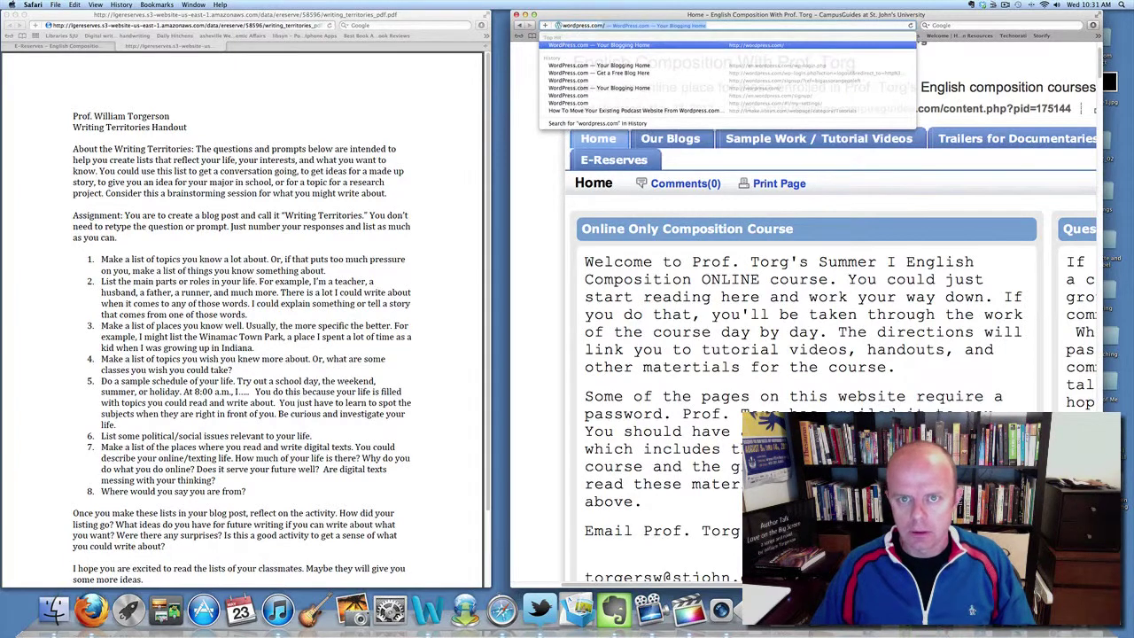
key(Return)
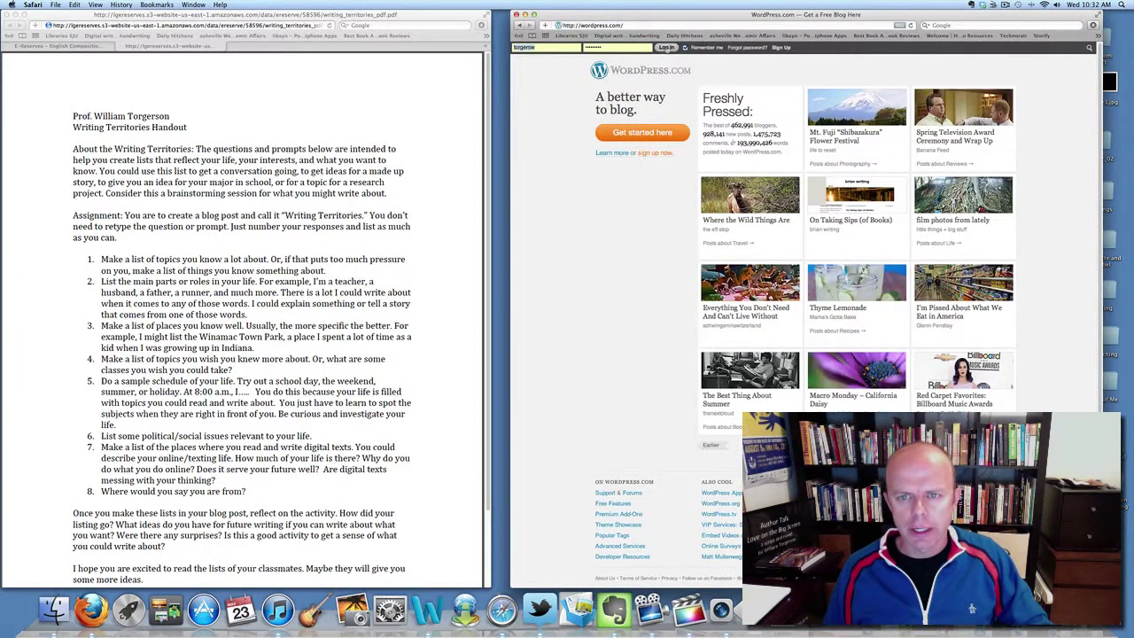
key(Return)
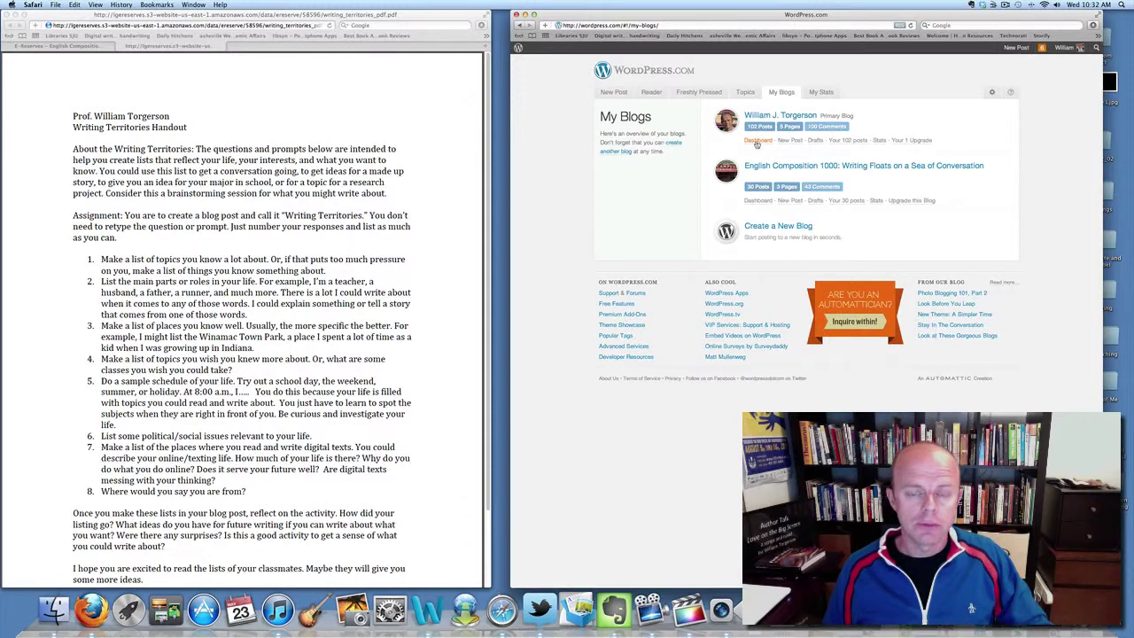
scroll(758, 143, up, 5)
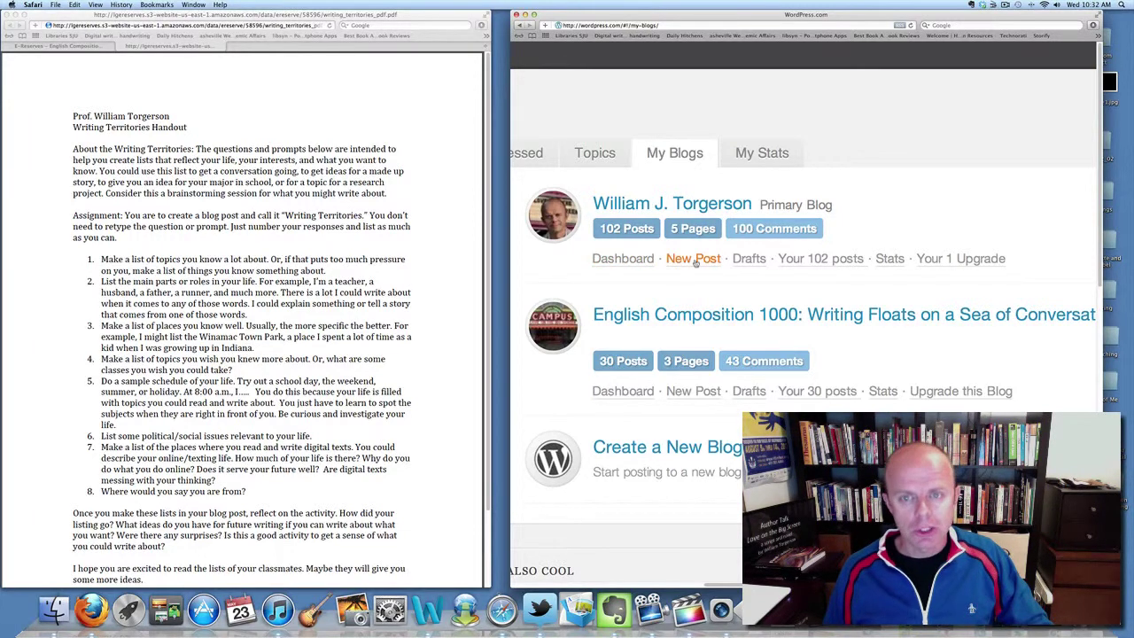
click(644, 259)
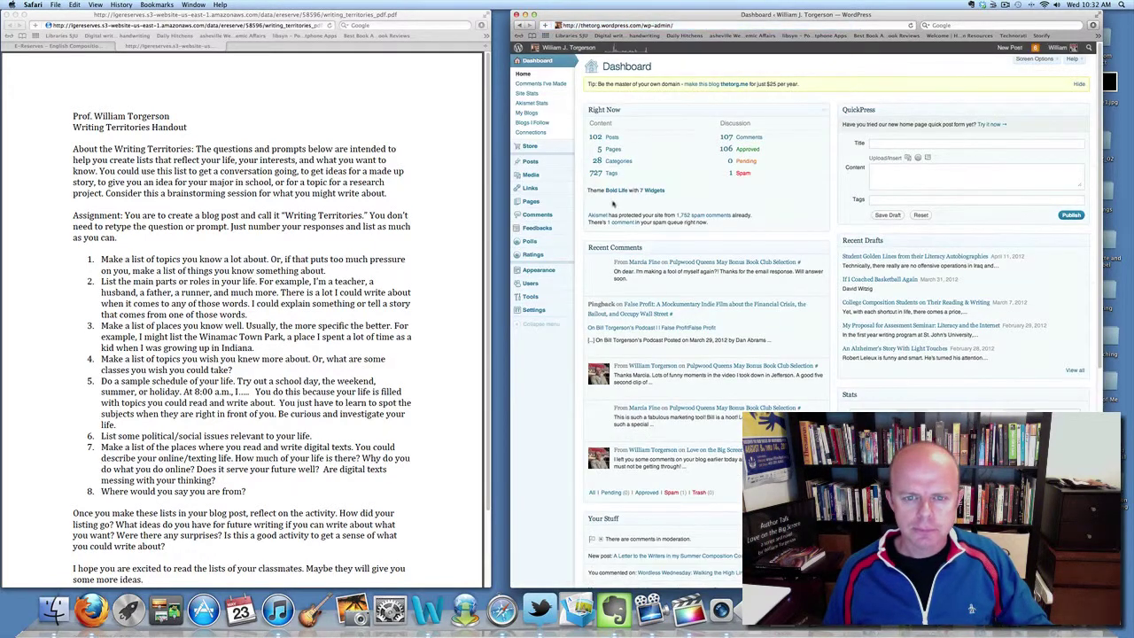
- Create a new blog post titled "Writing Territories"
mouse_move(529, 165)
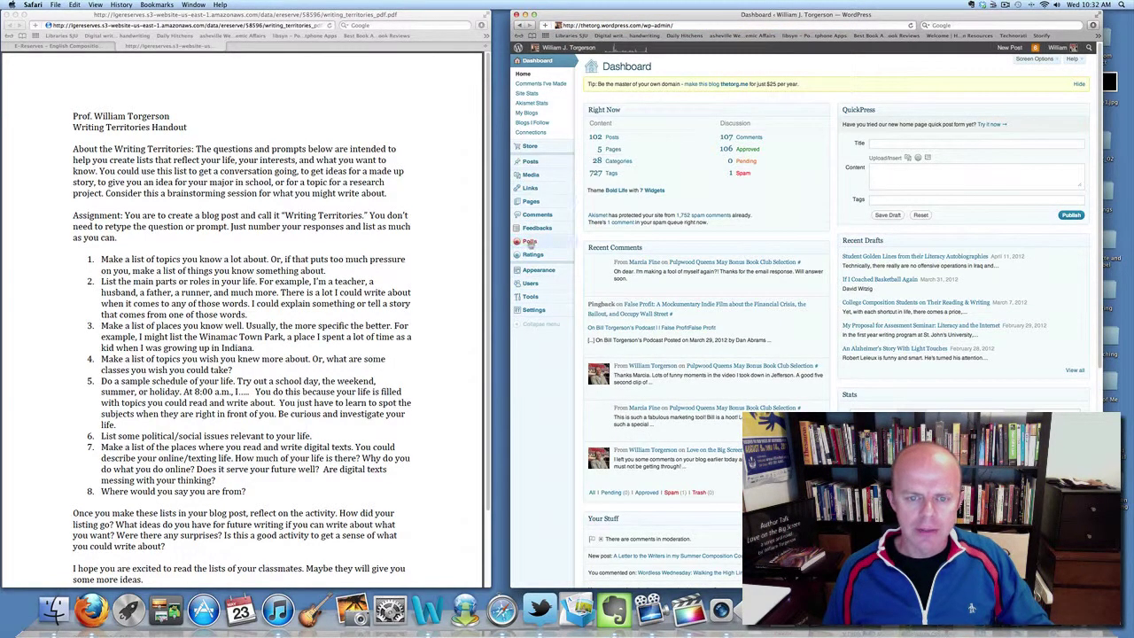
mouse_move(528, 191)
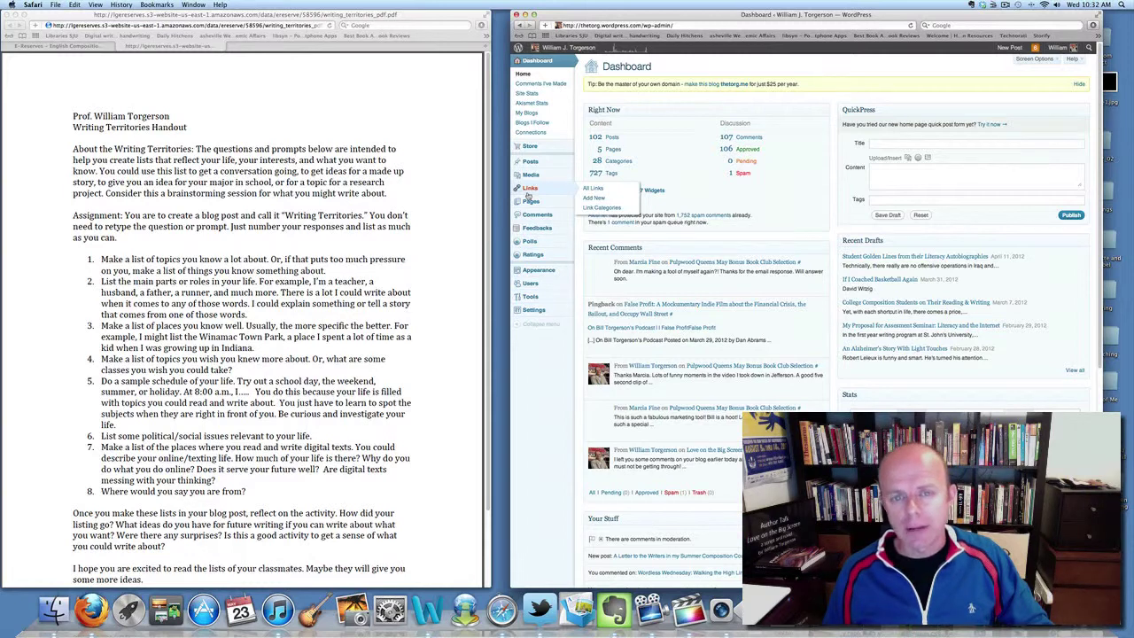
click(530, 161)
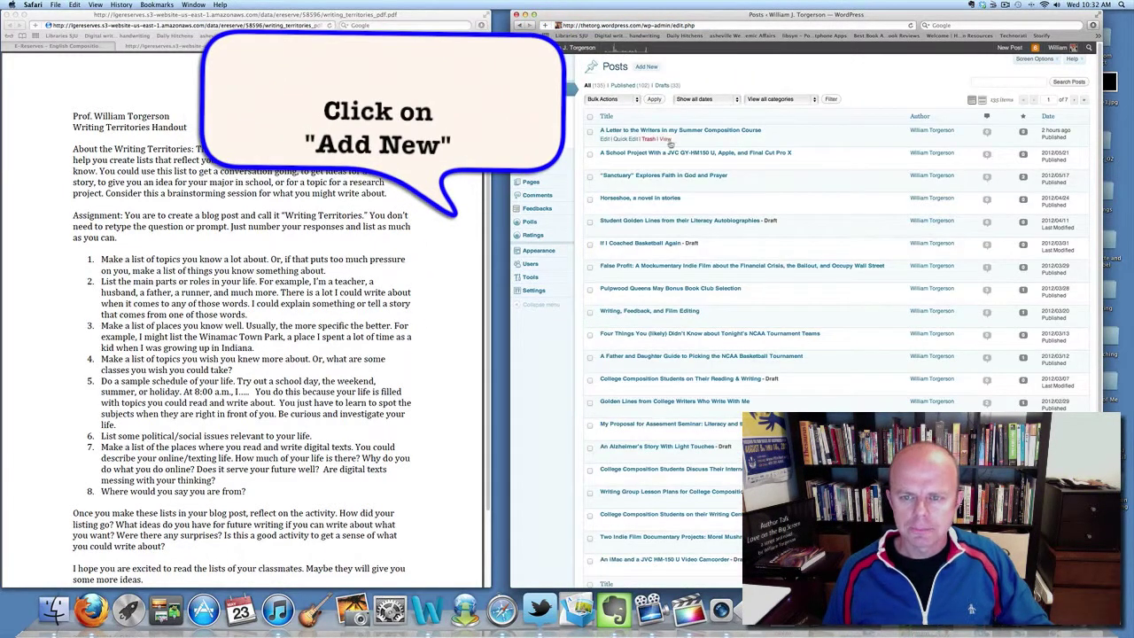
click(648, 69)
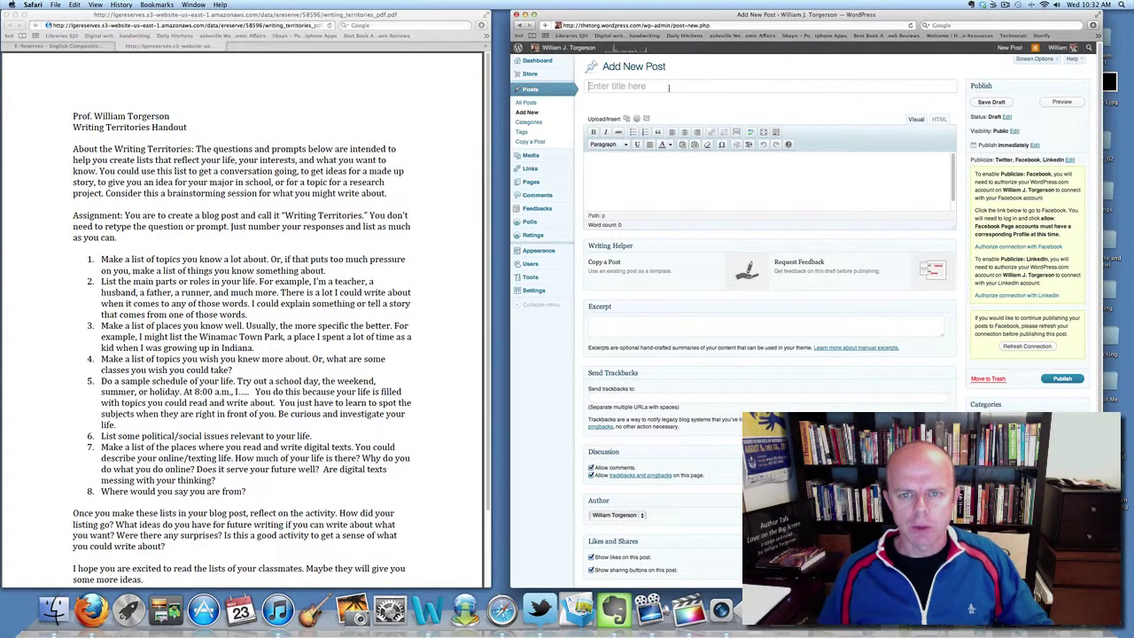
text(Writing)
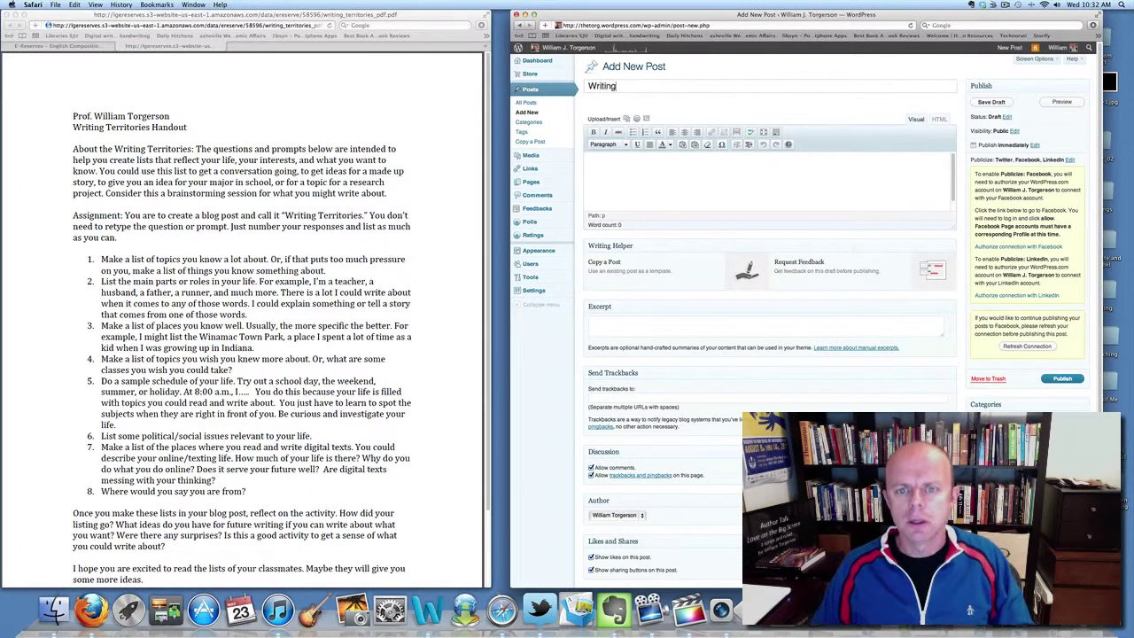
text( Territories)
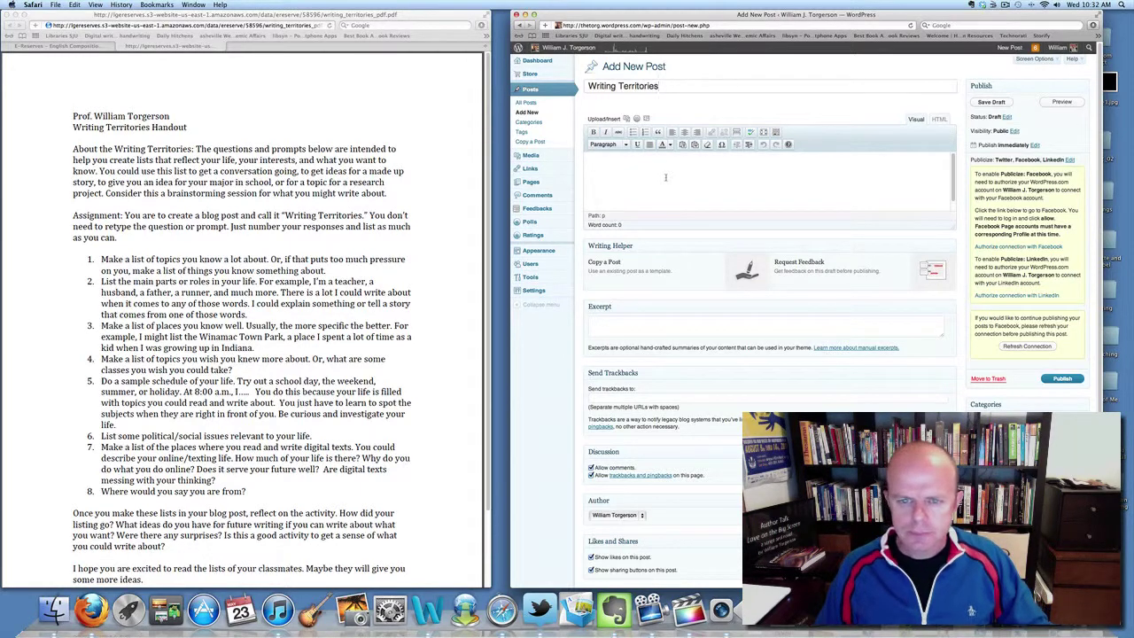
- Start a numbered list in the post body with "writing, being a dad, moving, using scholarly databases to do research, long distance running," and save the draft
click(666, 177)
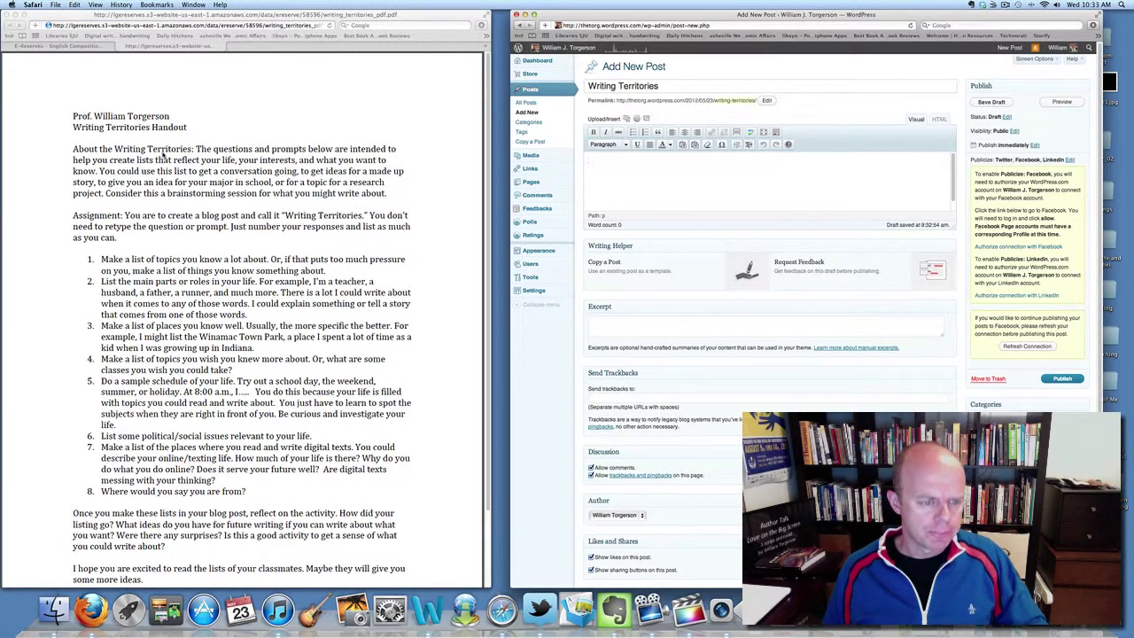
scroll(161, 218, down, 5)
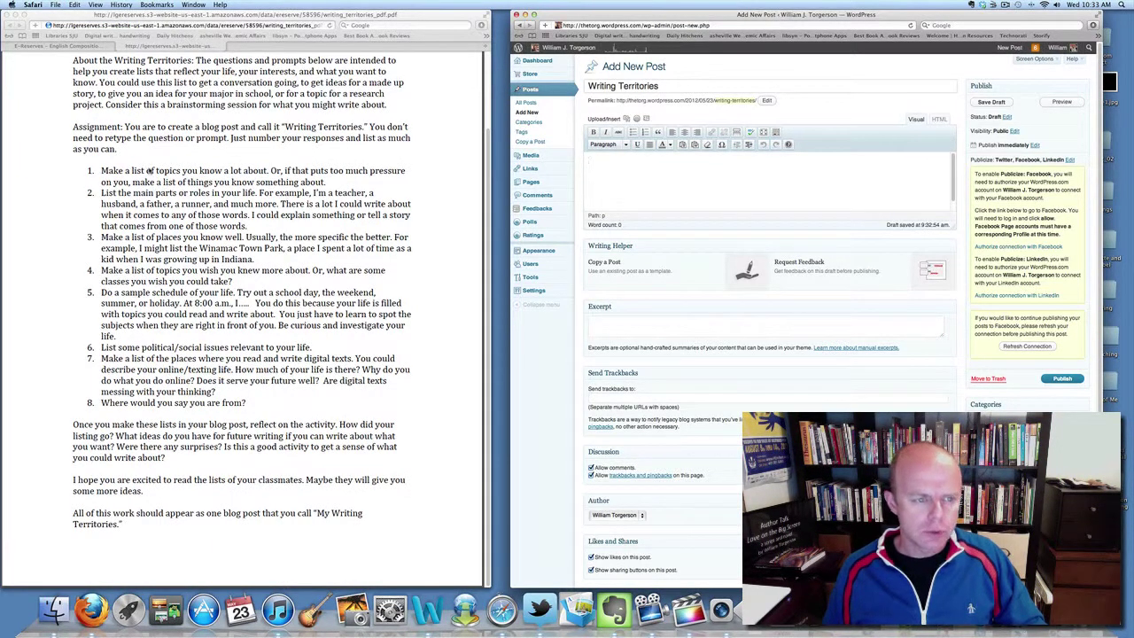
key(super+plus)
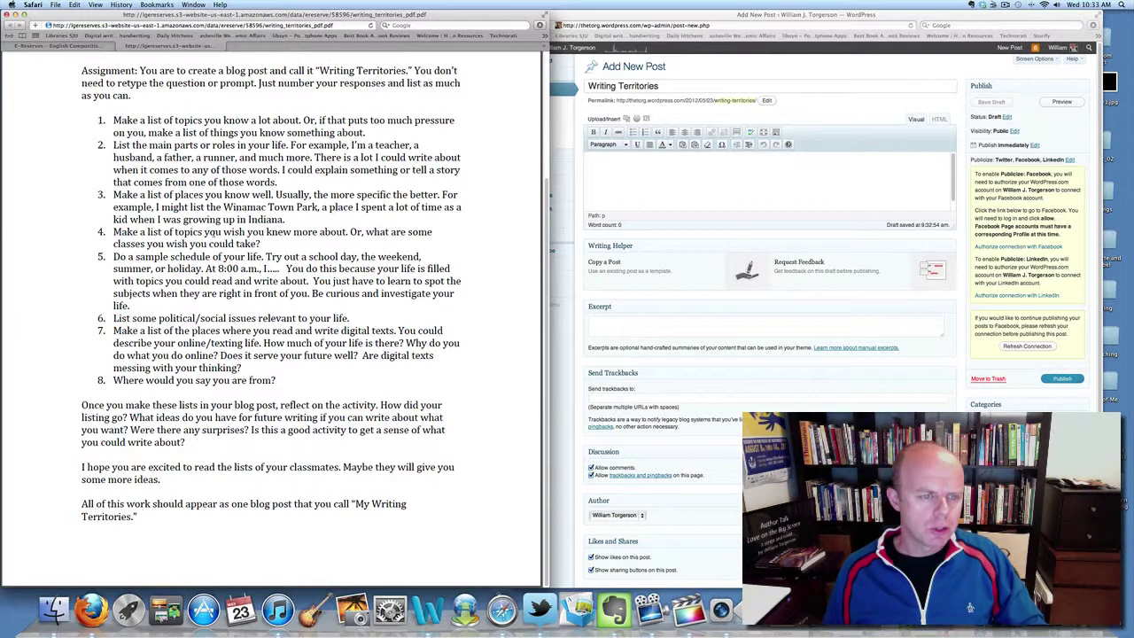
click(608, 166)
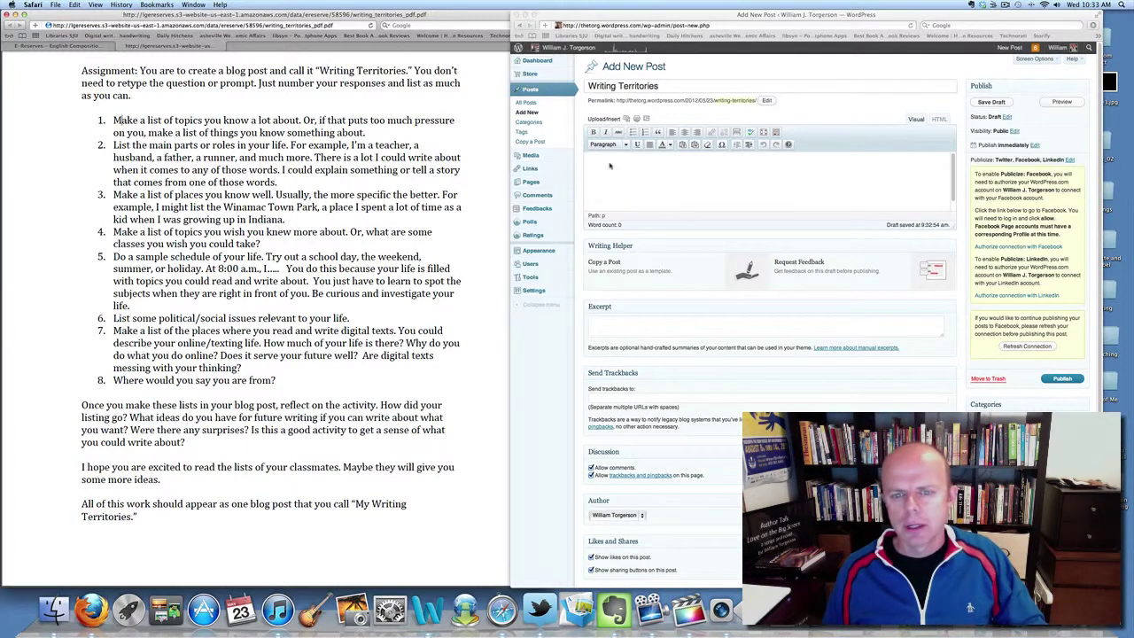
click(646, 133)
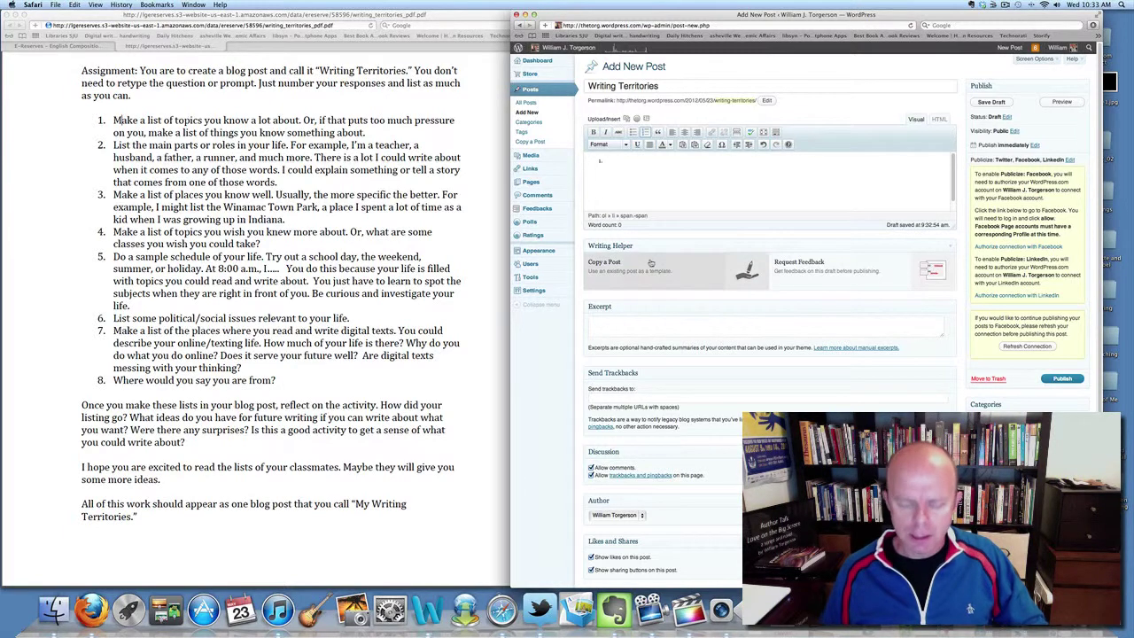
text(writing, being a d)
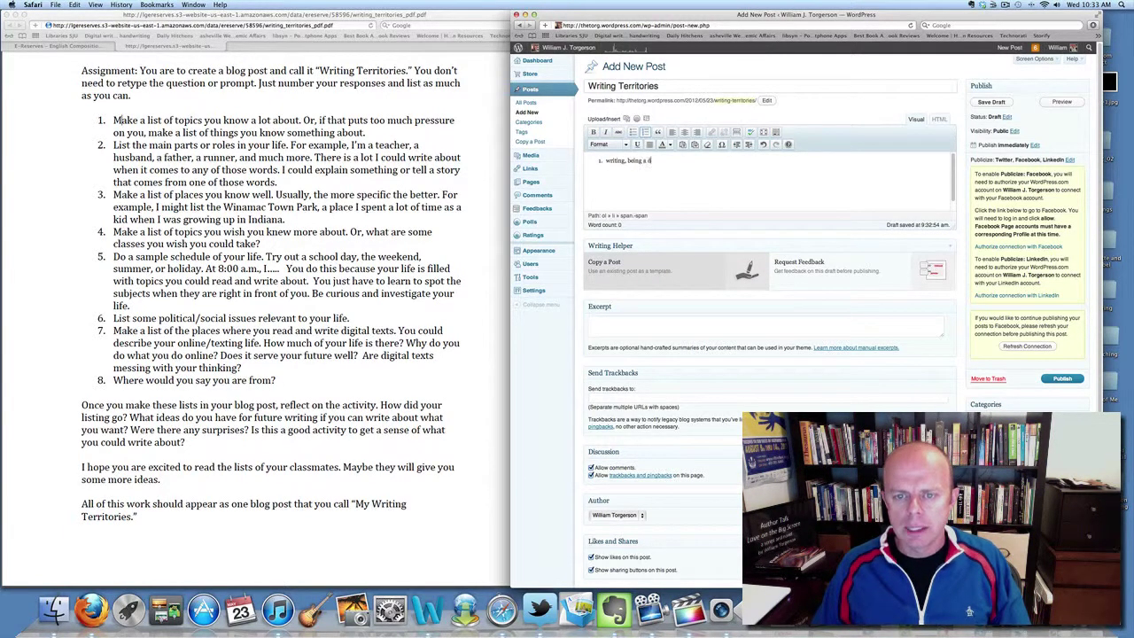
text(ad, moving,)
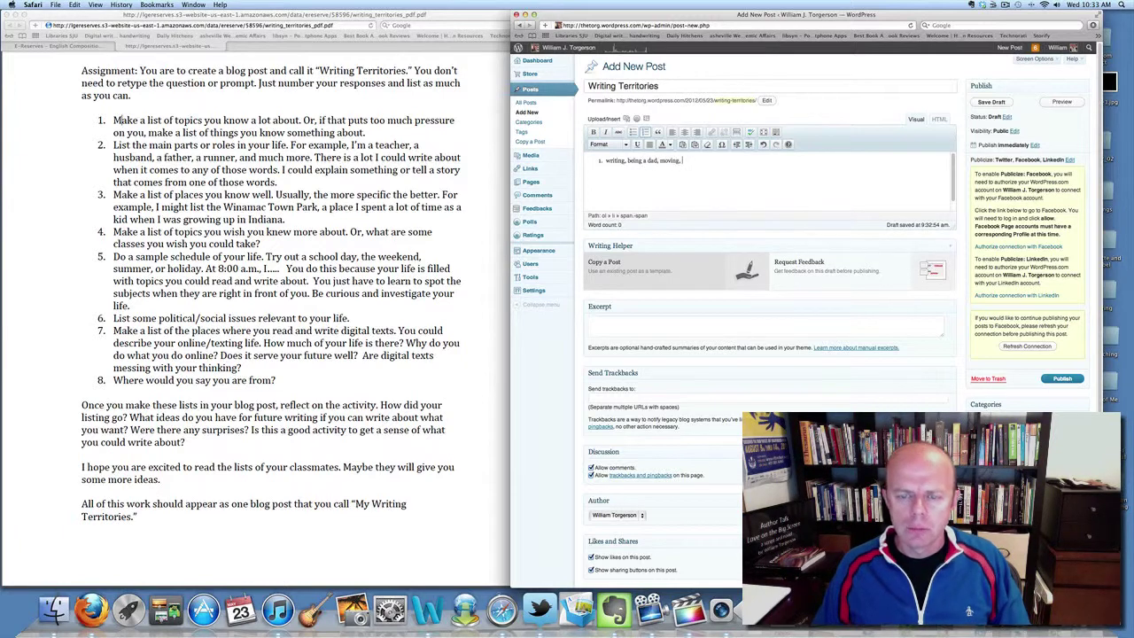
text( using sc)
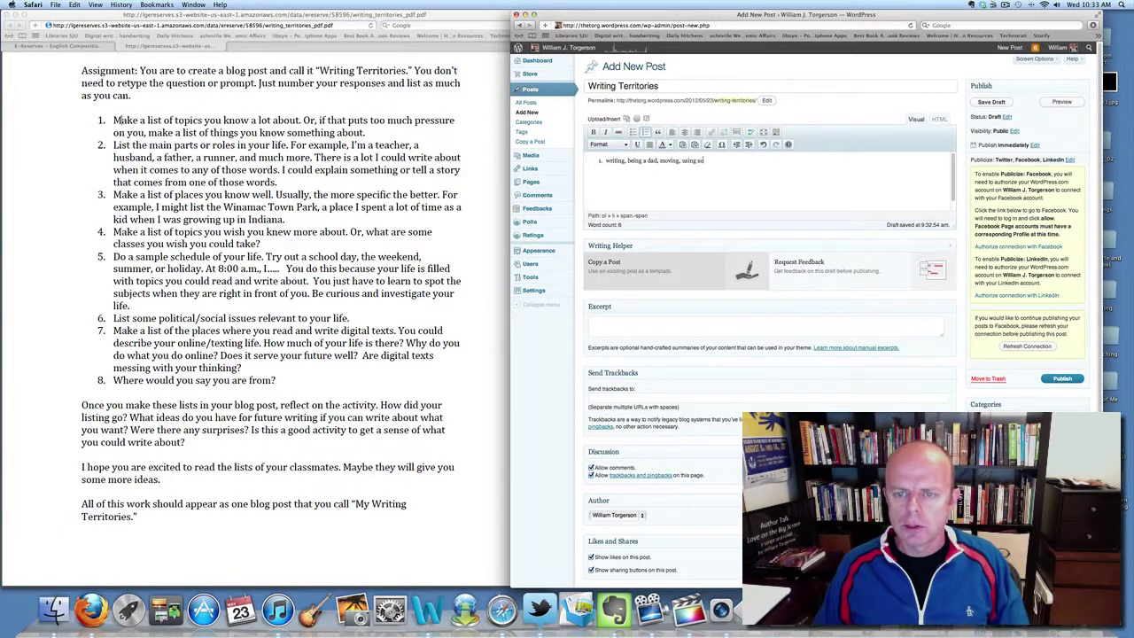
text(holarly databas)
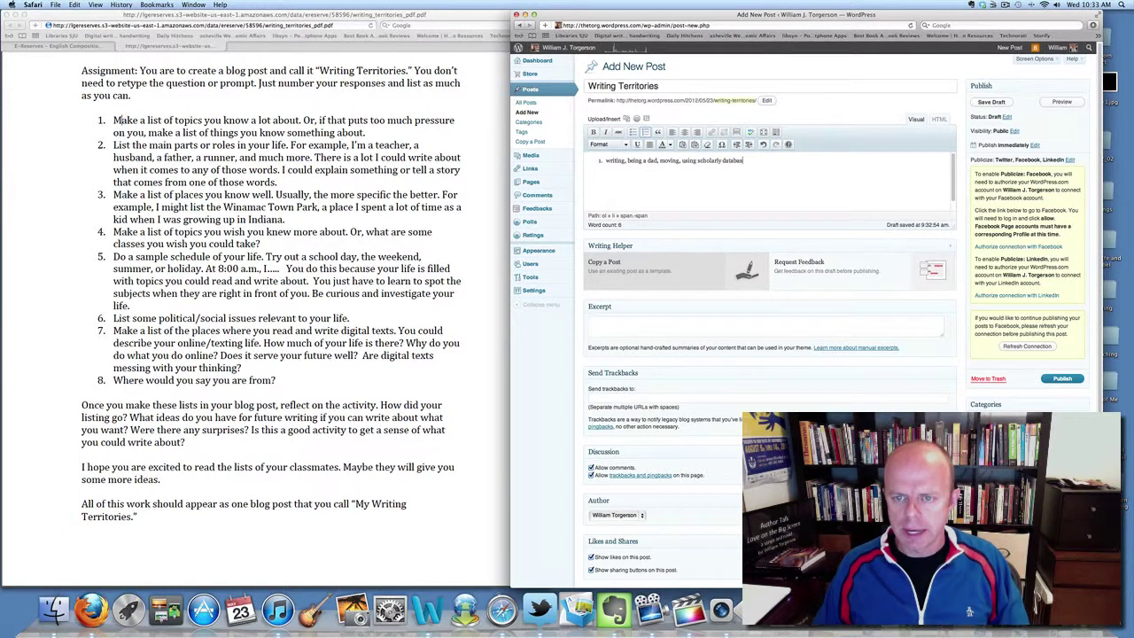
text(es to do research, long distance running,)
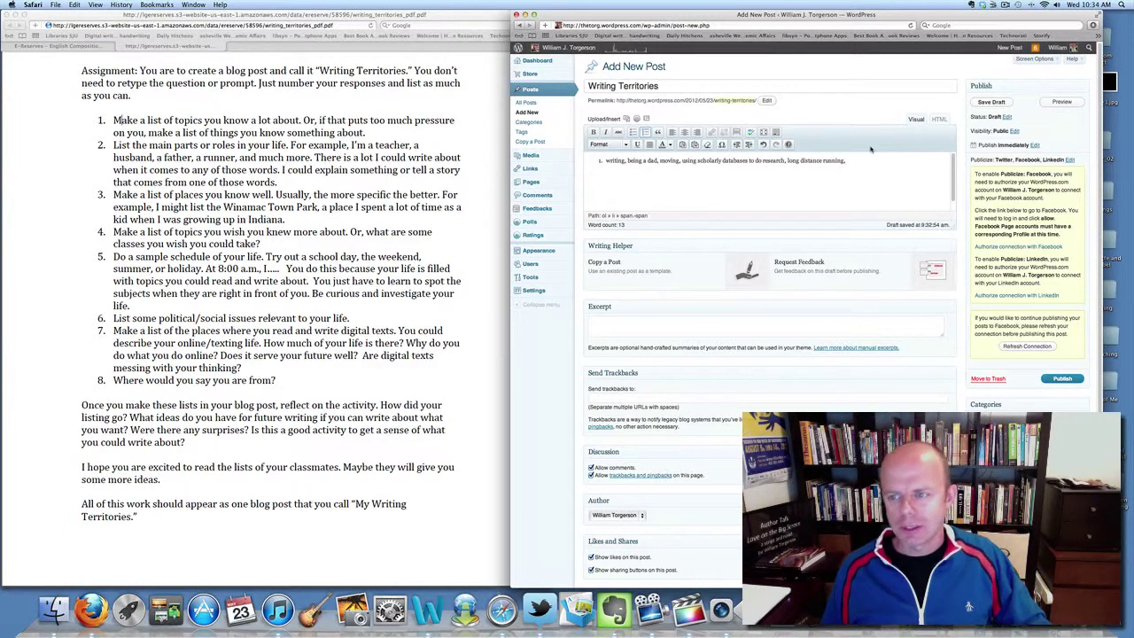
click(991, 102)
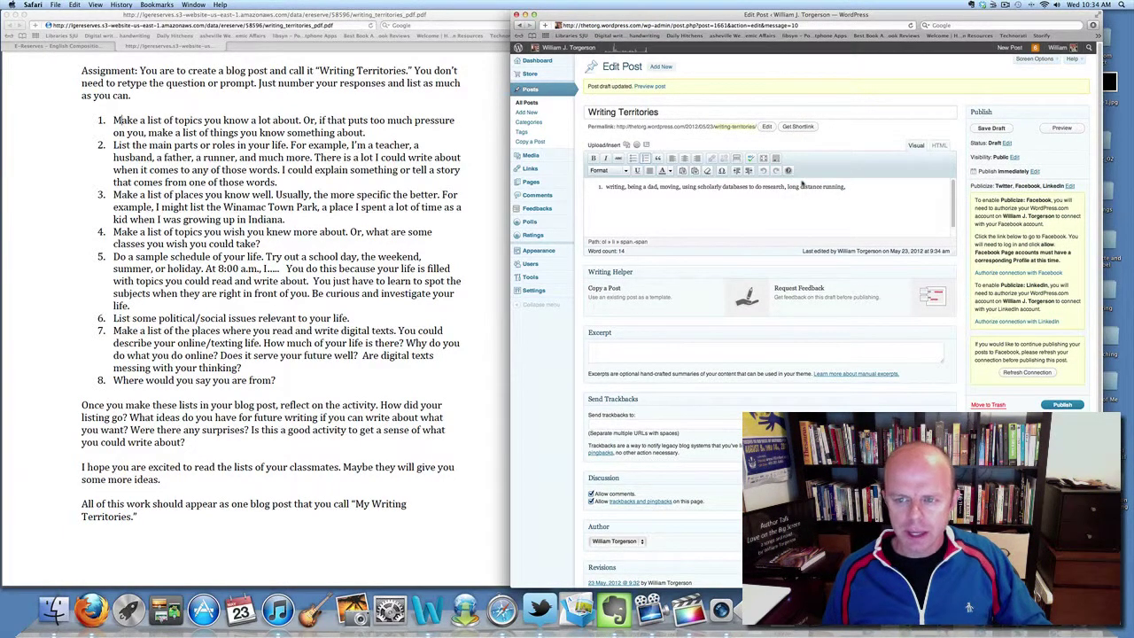
- Look at the Paste from Word dialog without inserting anything, and review the post's Publicize and category settings
click(696, 172)
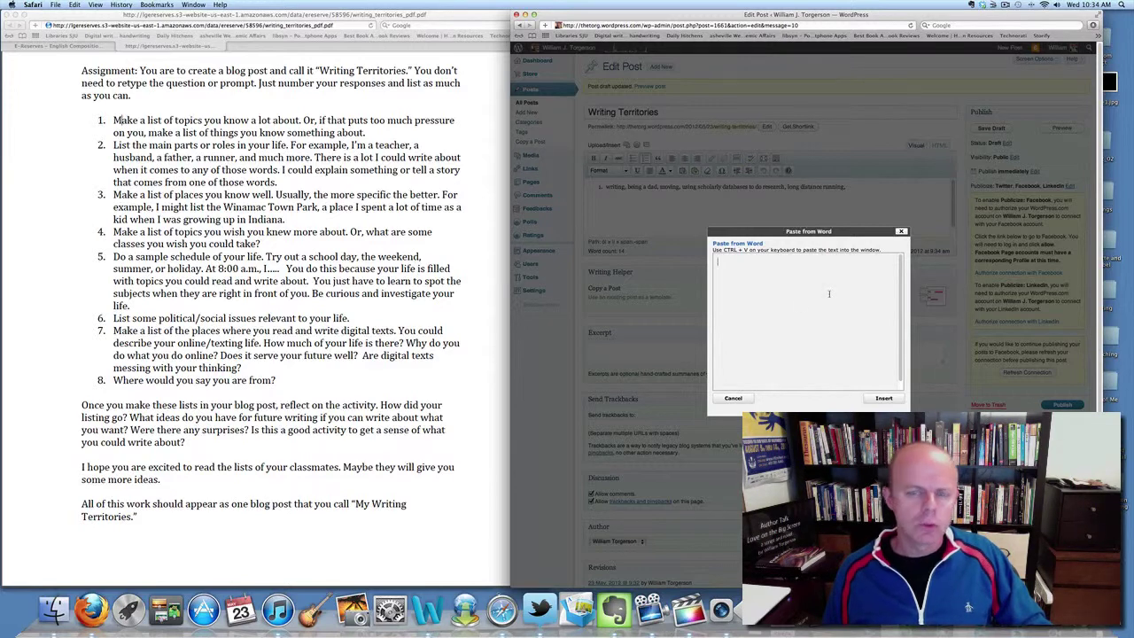
click(902, 232)
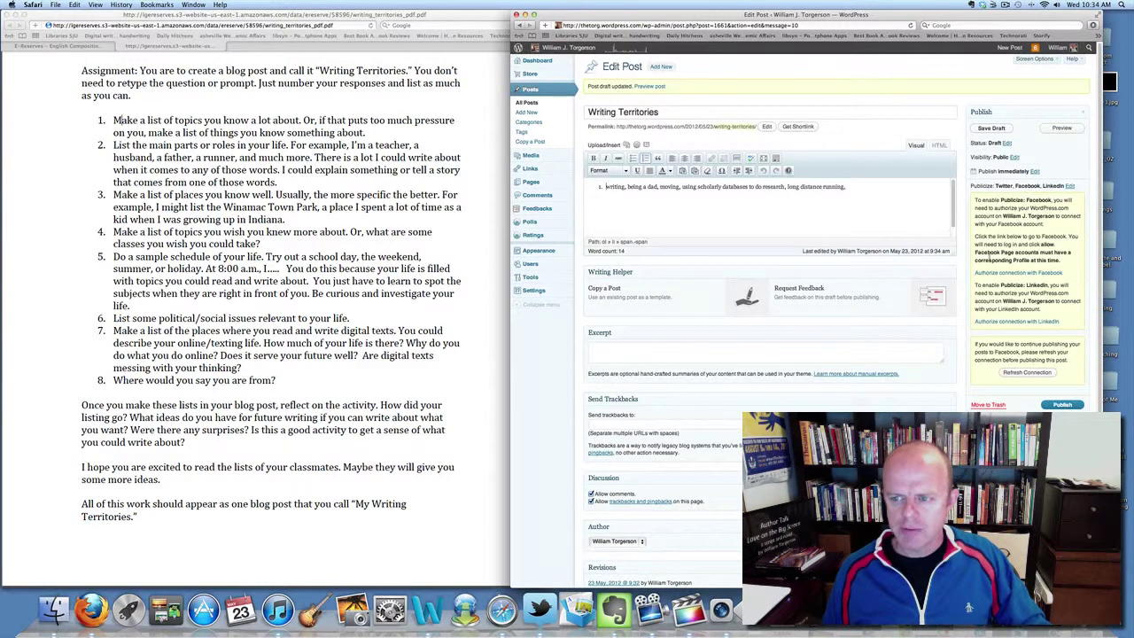
scroll(979, 124, down, 2)
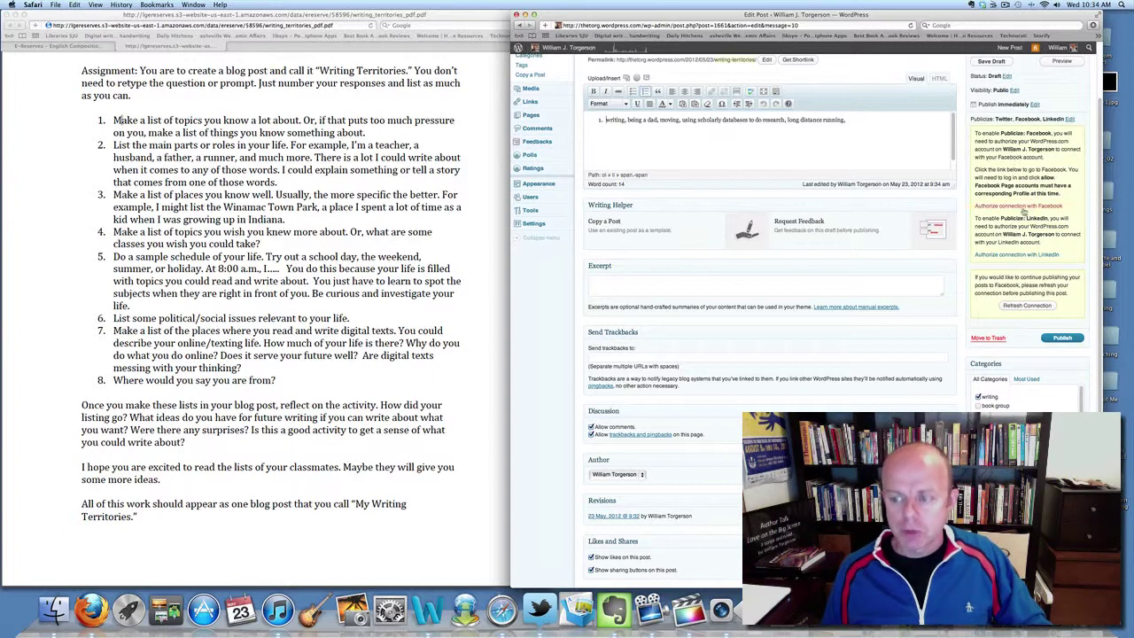
scroll(1040, 373, down, 5)
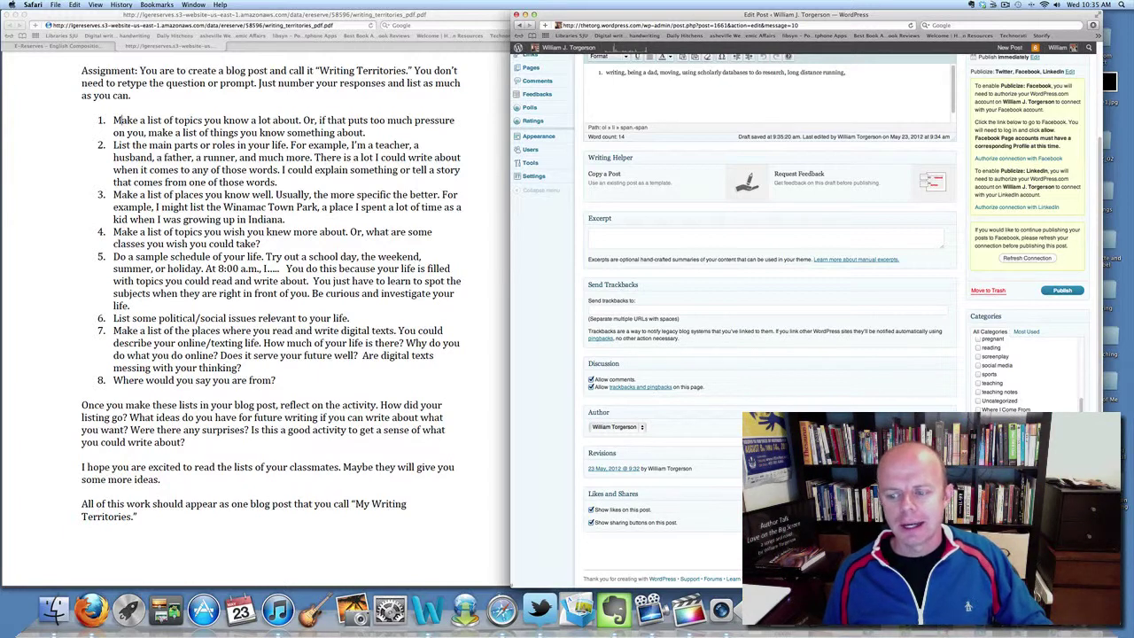
scroll(759, 204, up, 5)
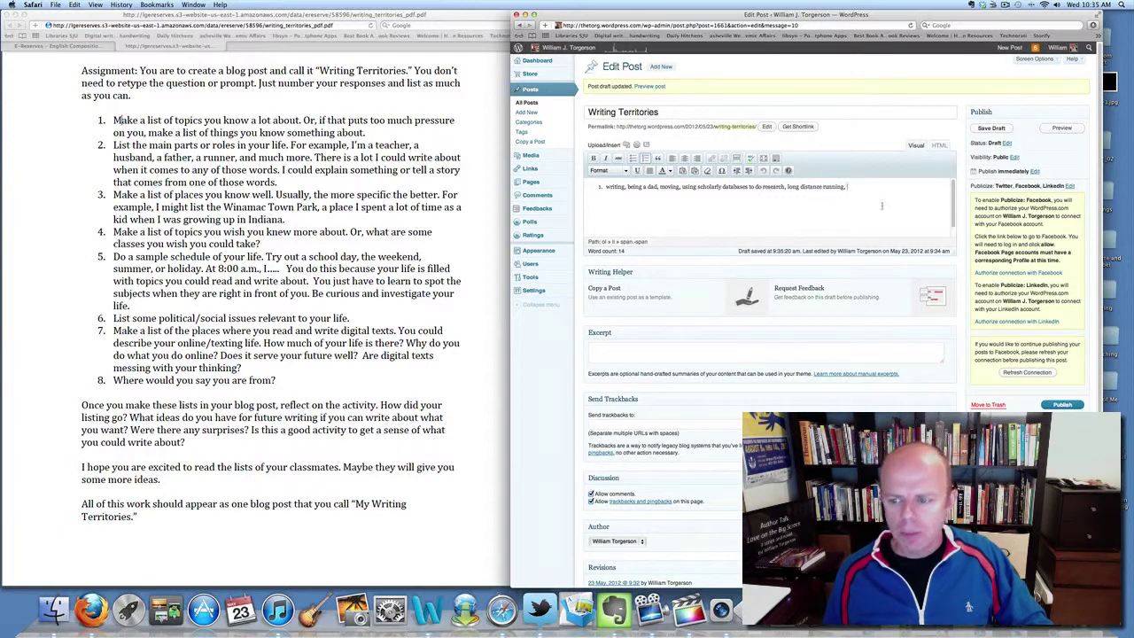
- End the numbered list, add the line "wordx" below it, and try to publish the post
key(Return)
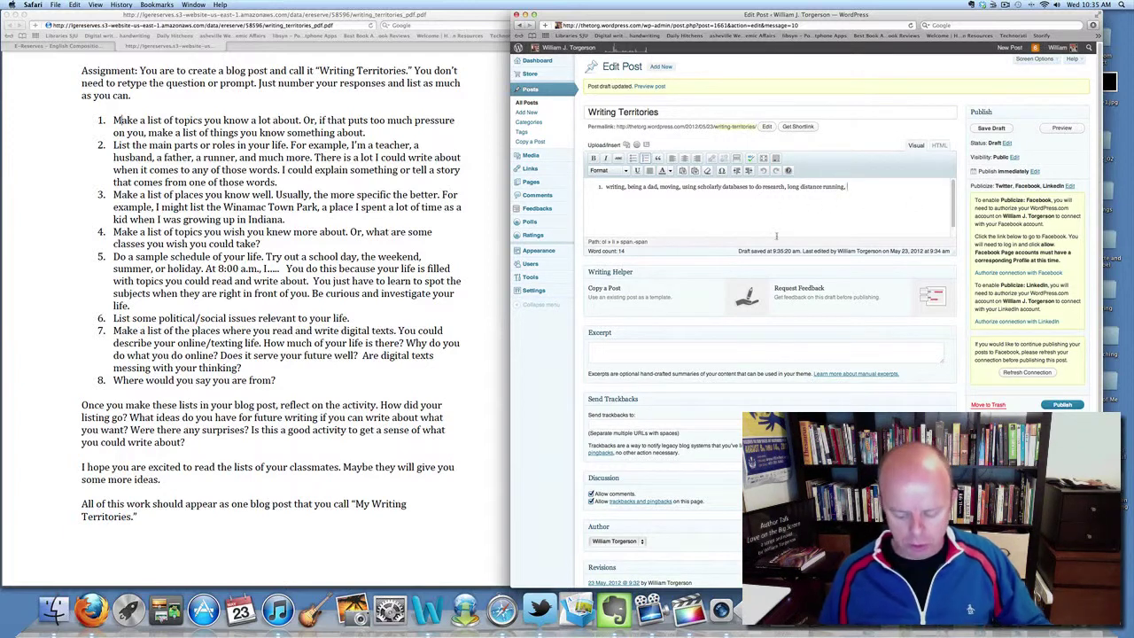
key(Return)
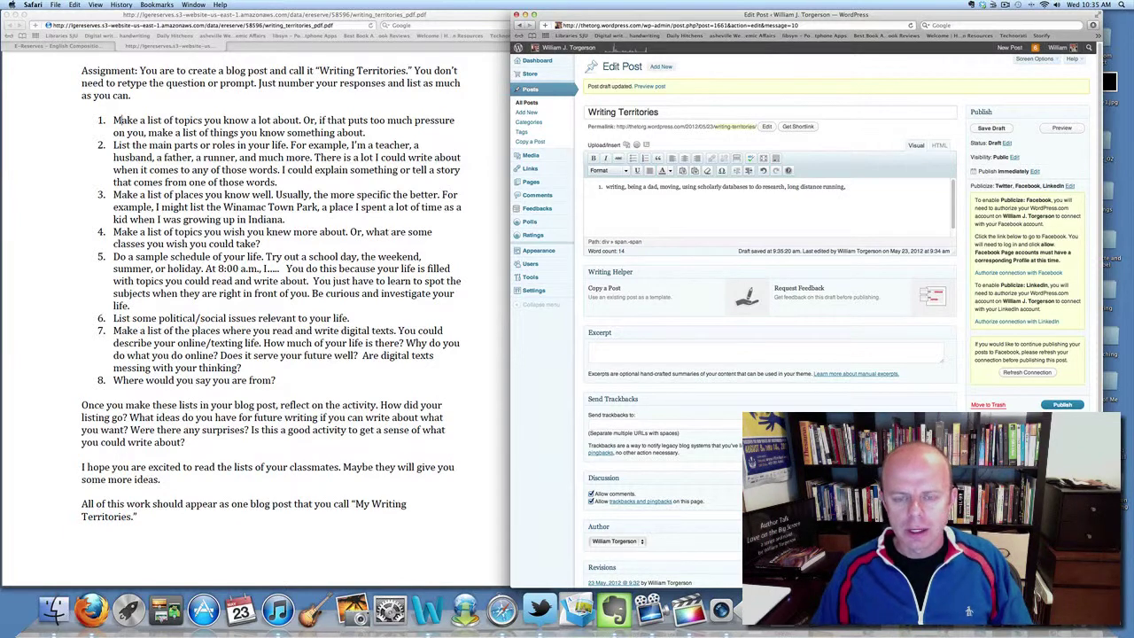
text(words.)
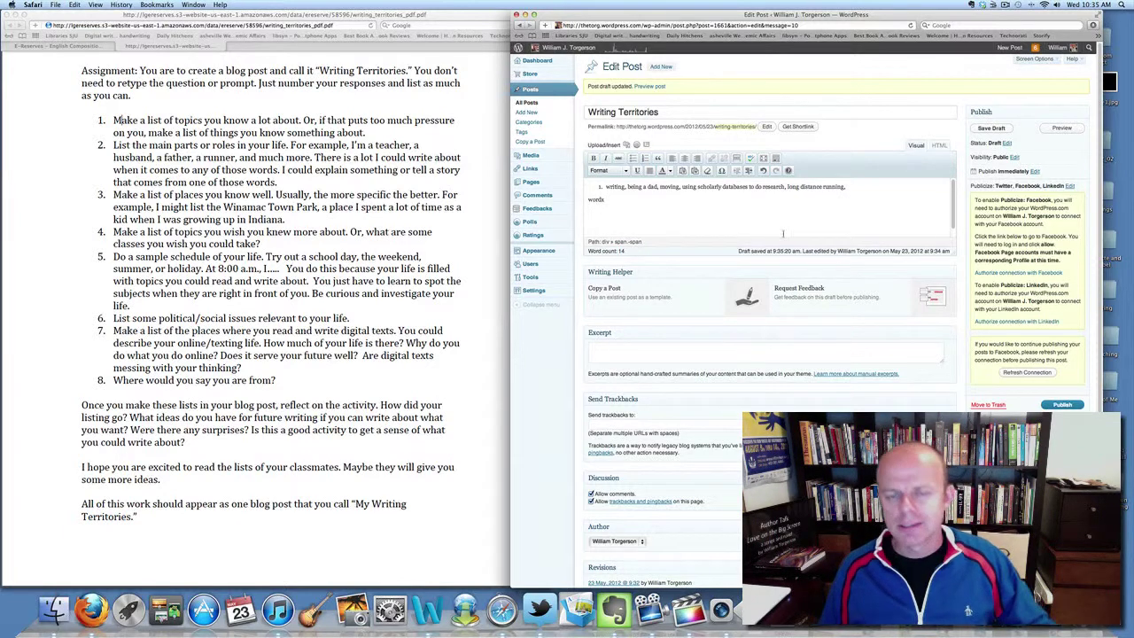
click(1064, 405)
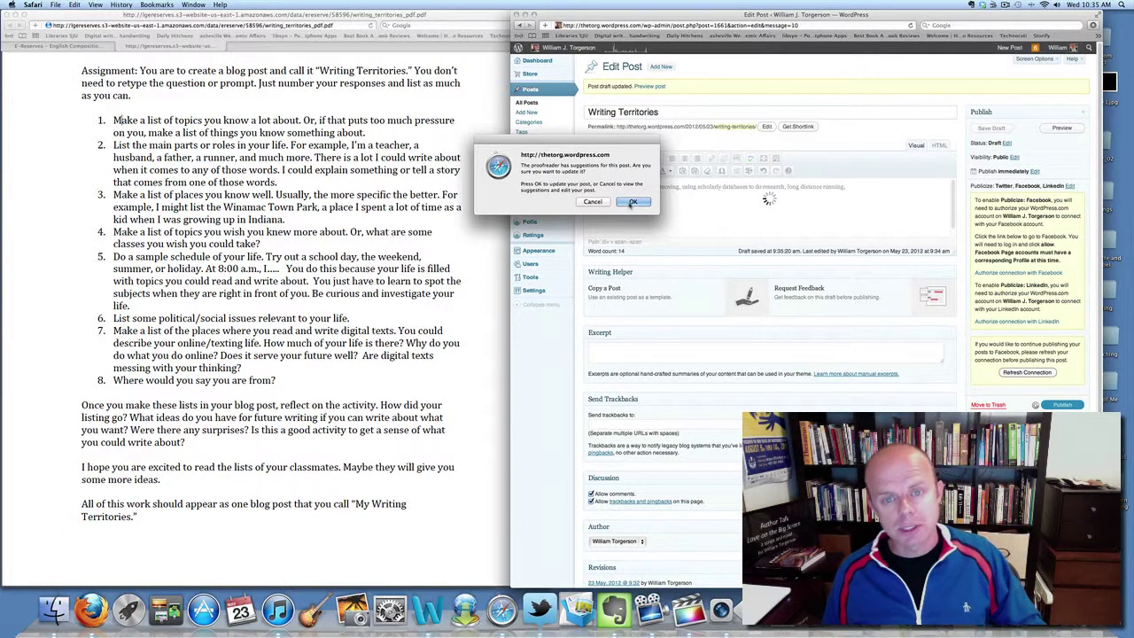
click(632, 202)
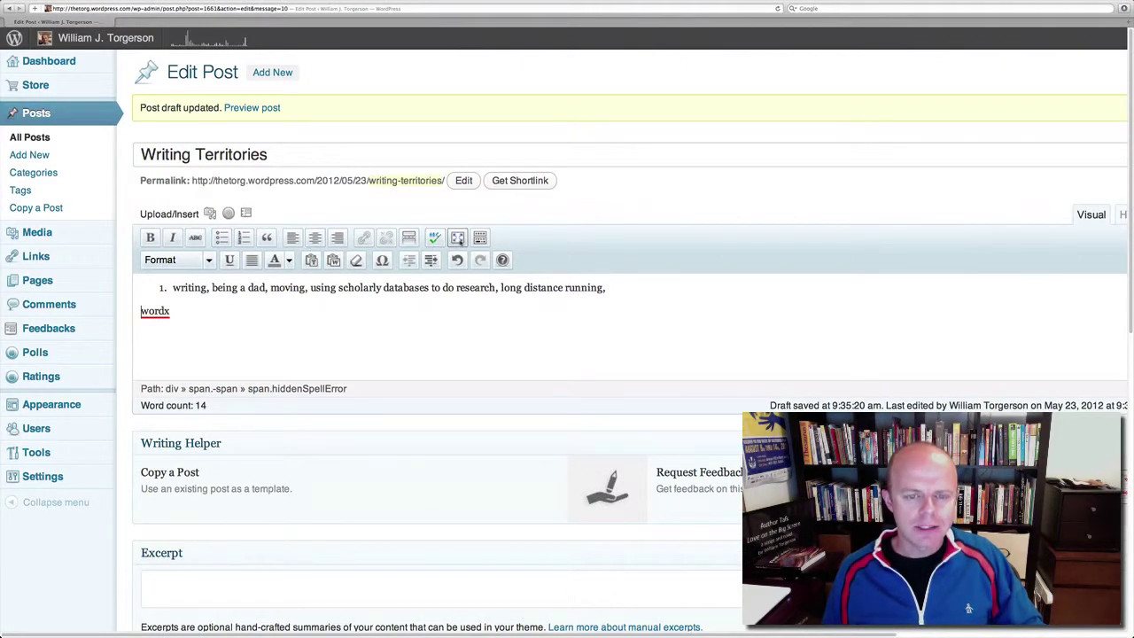
- Look at the post in fullscreen writing mode with its formatting tools and return to the normal editor
click(459, 241)
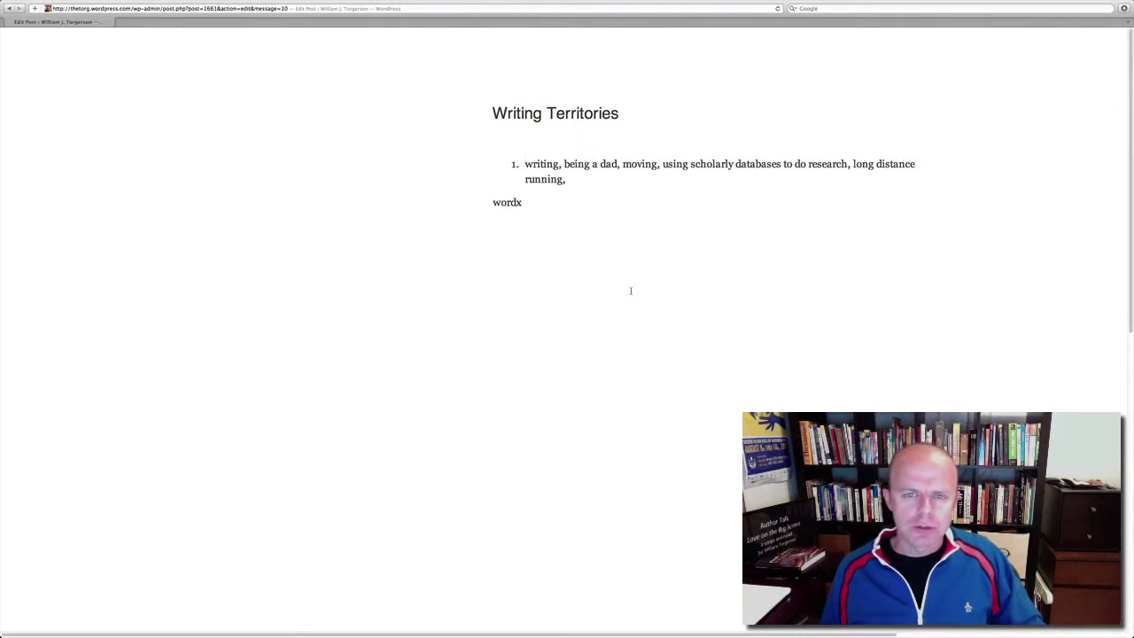
mouse_move(678, 49)
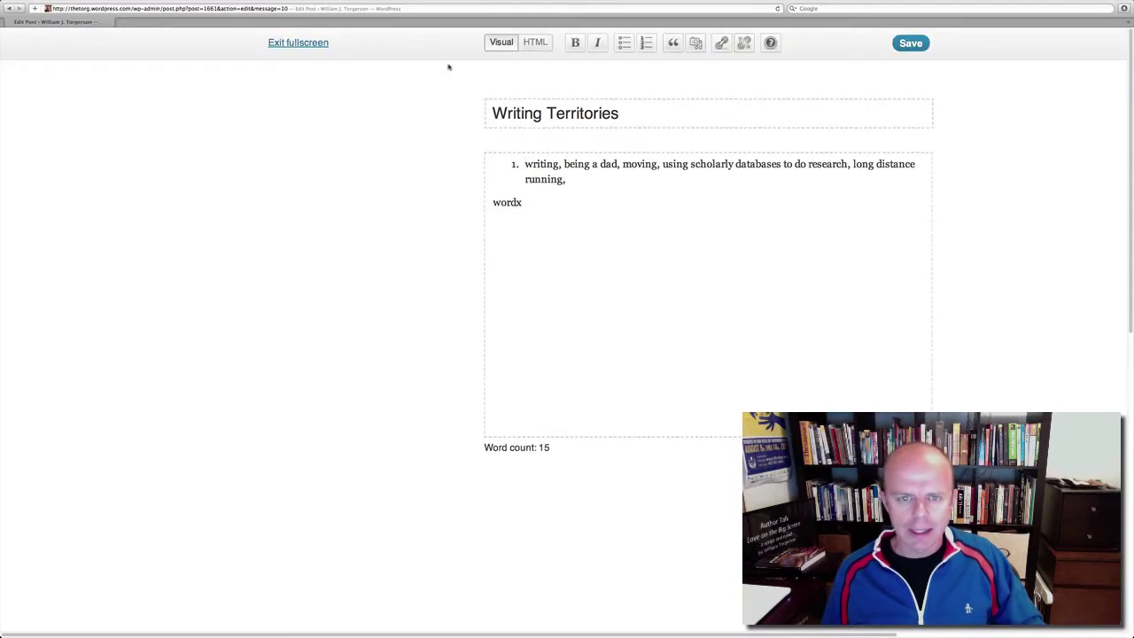
click(312, 48)
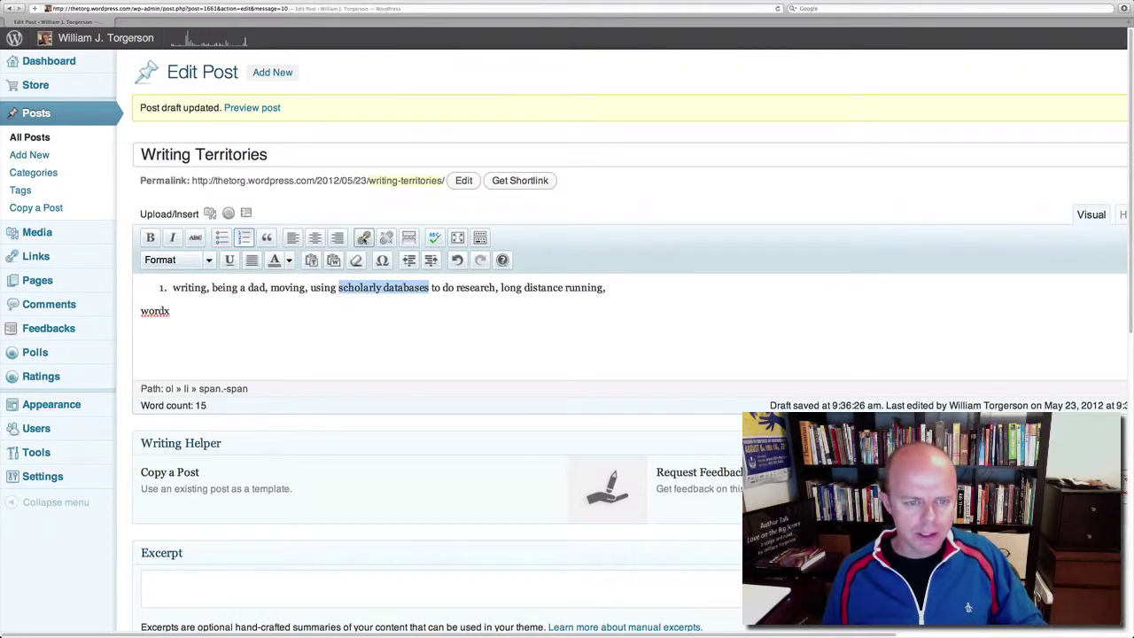
- Look at the link settings for "scholarly databases", including the URL, title and new window/tab option, without adding a link
click(363, 237)
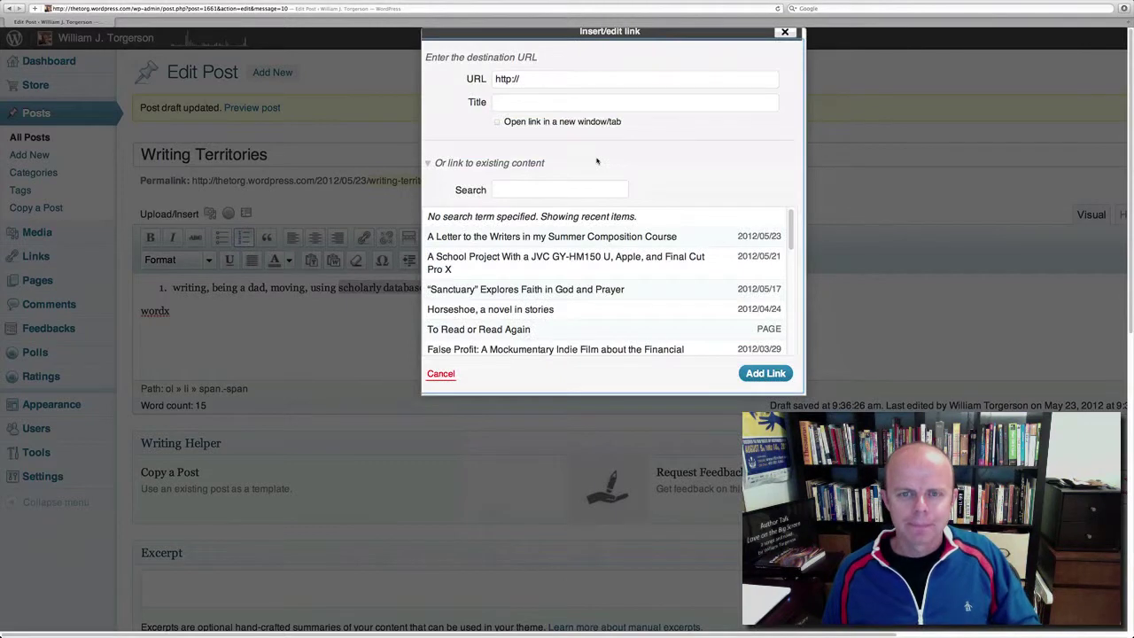
triple_click(566, 79)
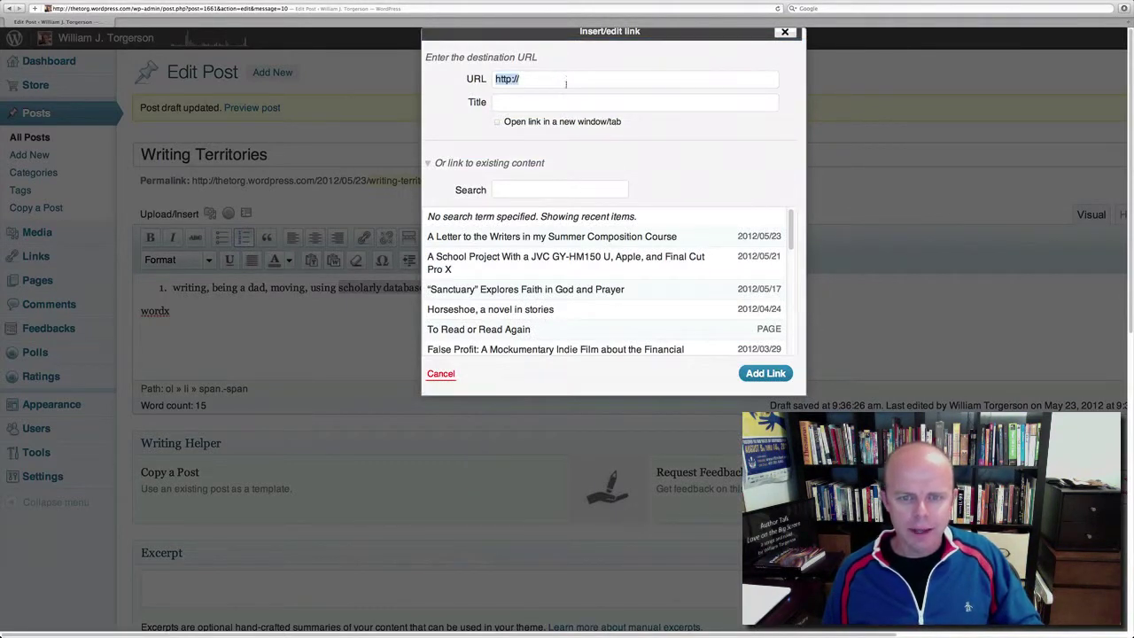
click(566, 105)
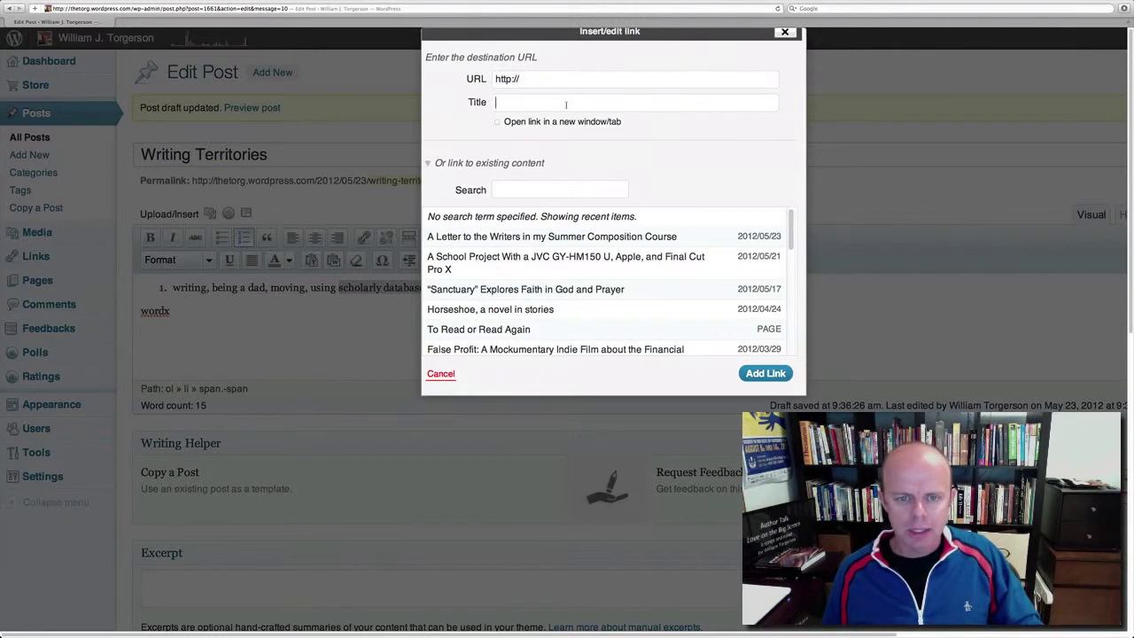
click(497, 123)
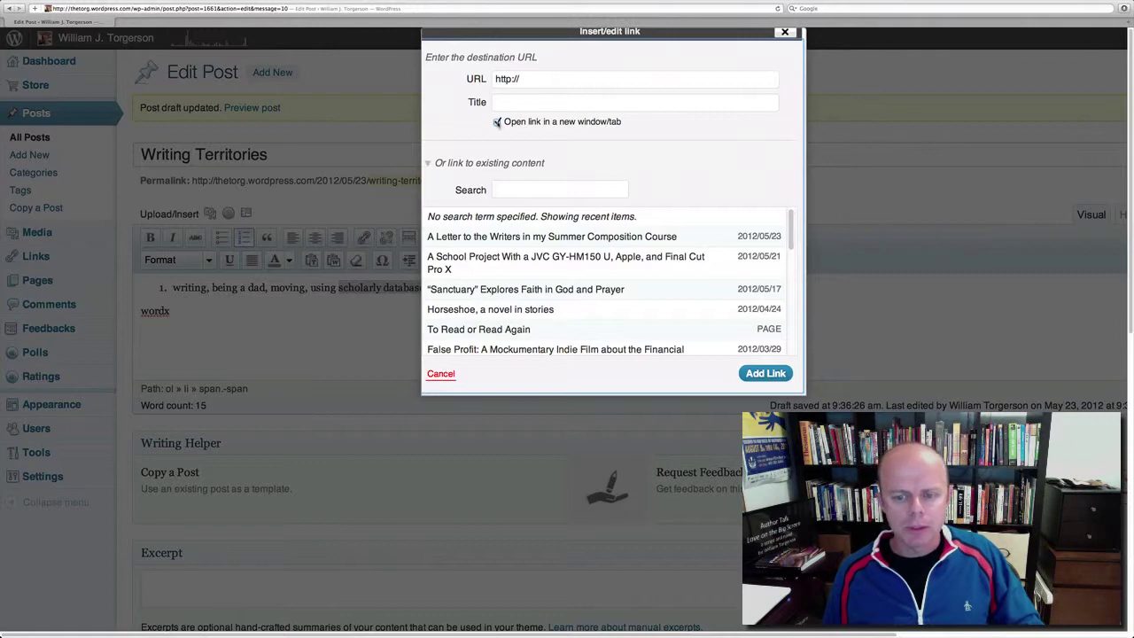
click(441, 374)
key(Down)
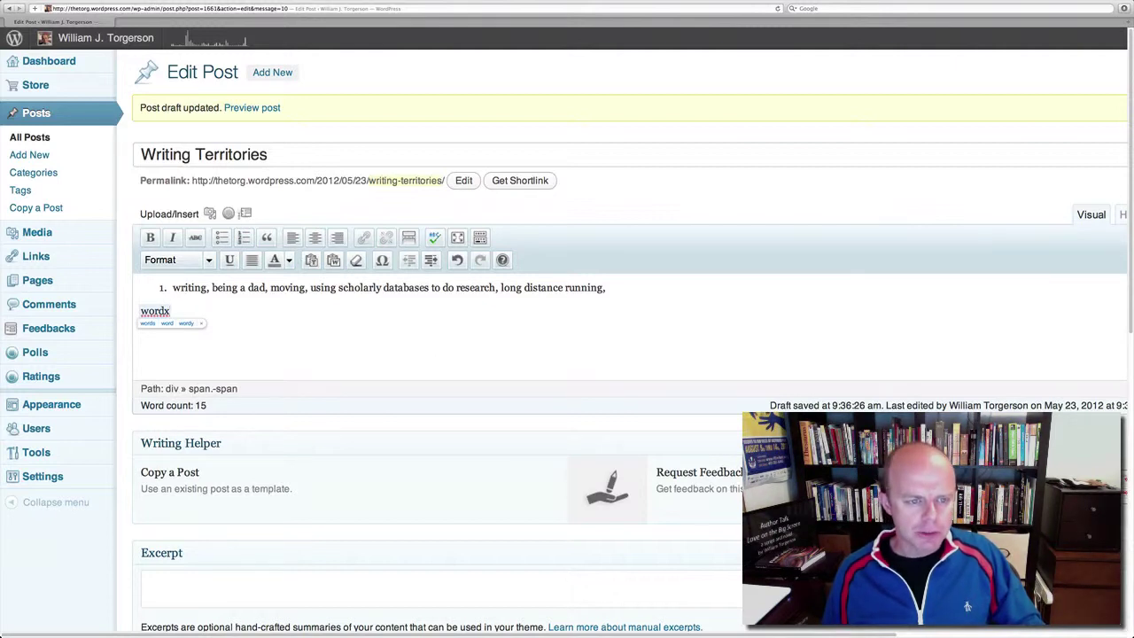
- Look at how to upload media from the computer, browsing the Desktop folder without choosing a file
click(210, 213)
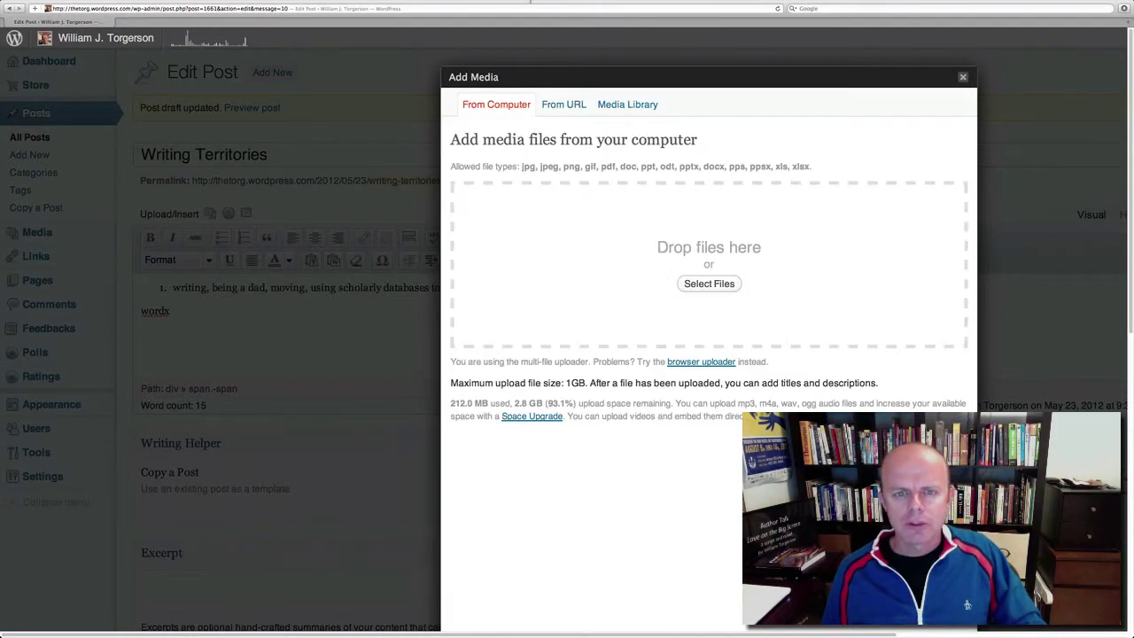
drag(569, 79, 493, 62)
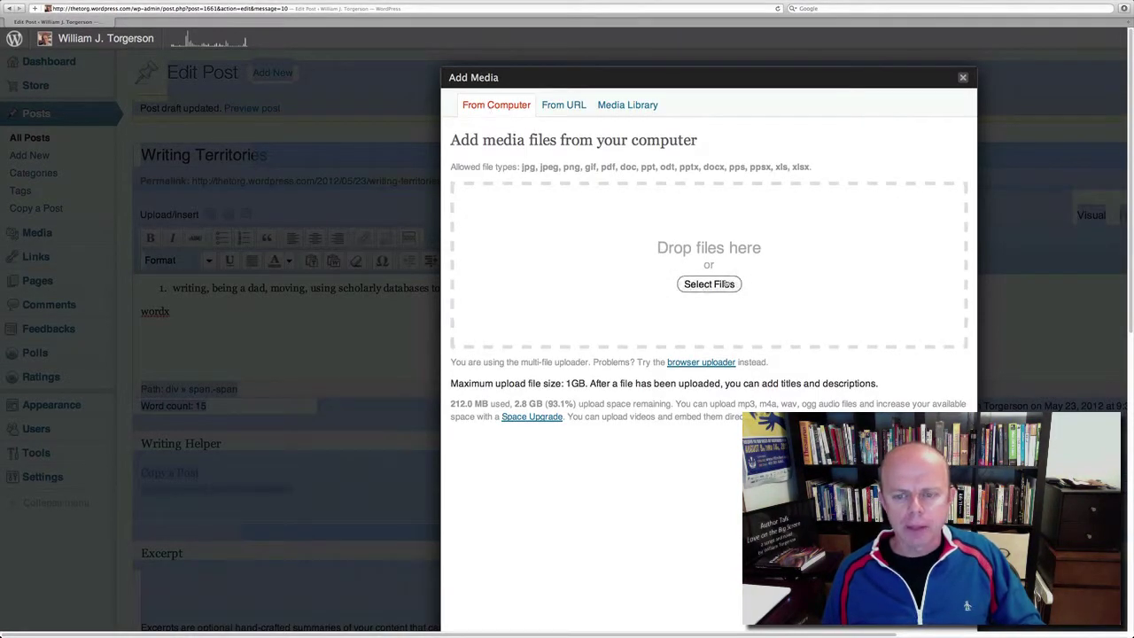
click(709, 284)
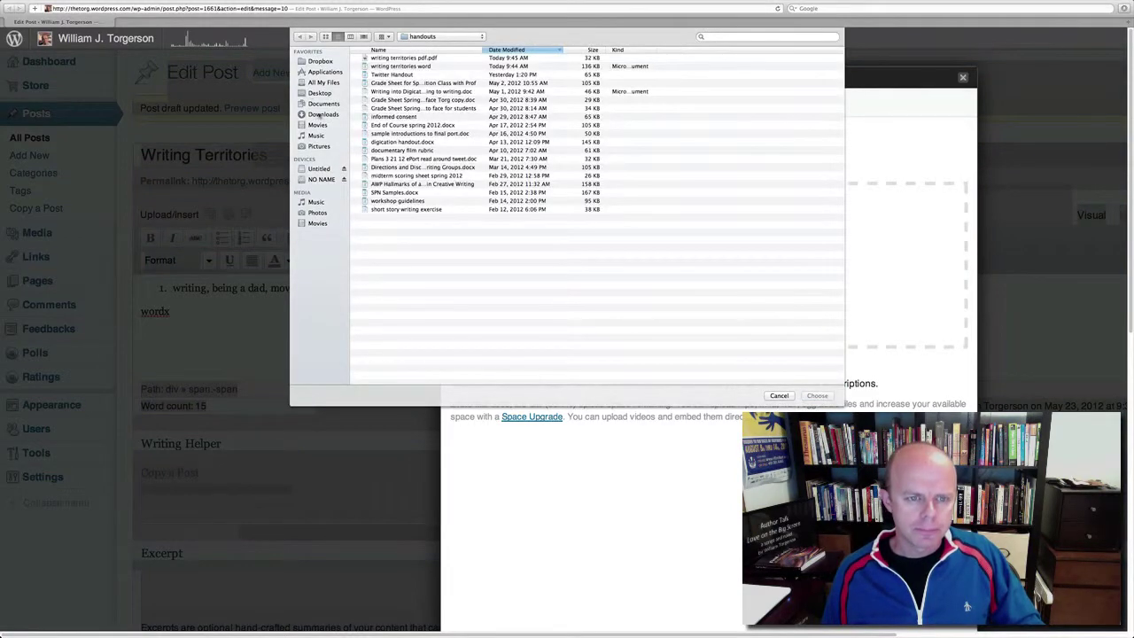
click(315, 94)
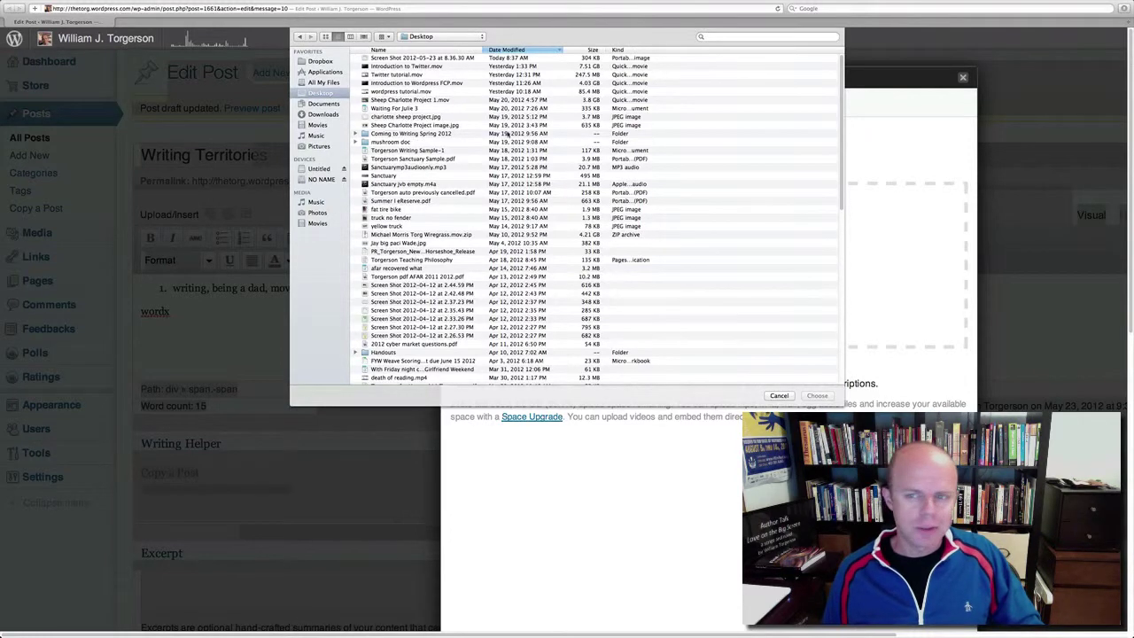
click(778, 396)
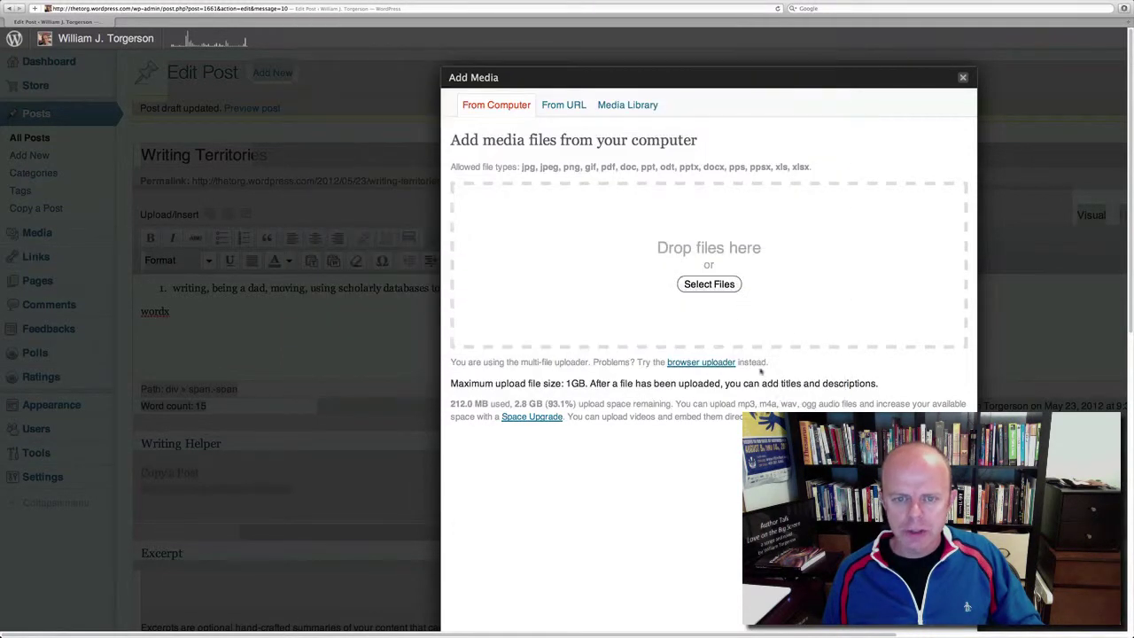
- Review the fields for inserting an image from a URL and close Add Media without inserting anything
click(563, 105)
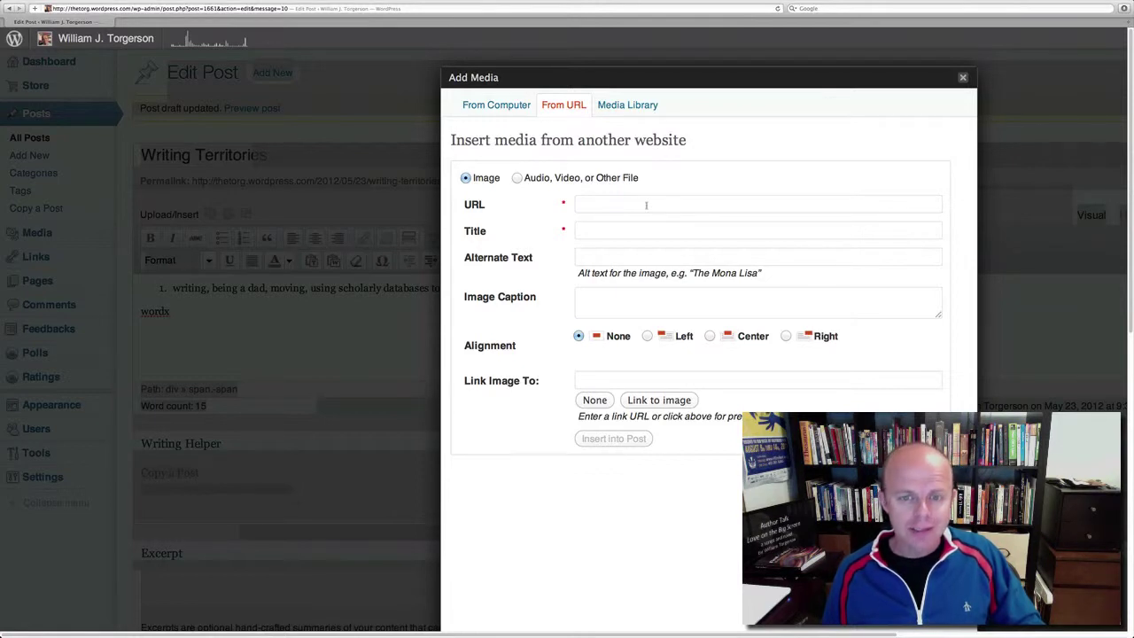
click(647, 296)
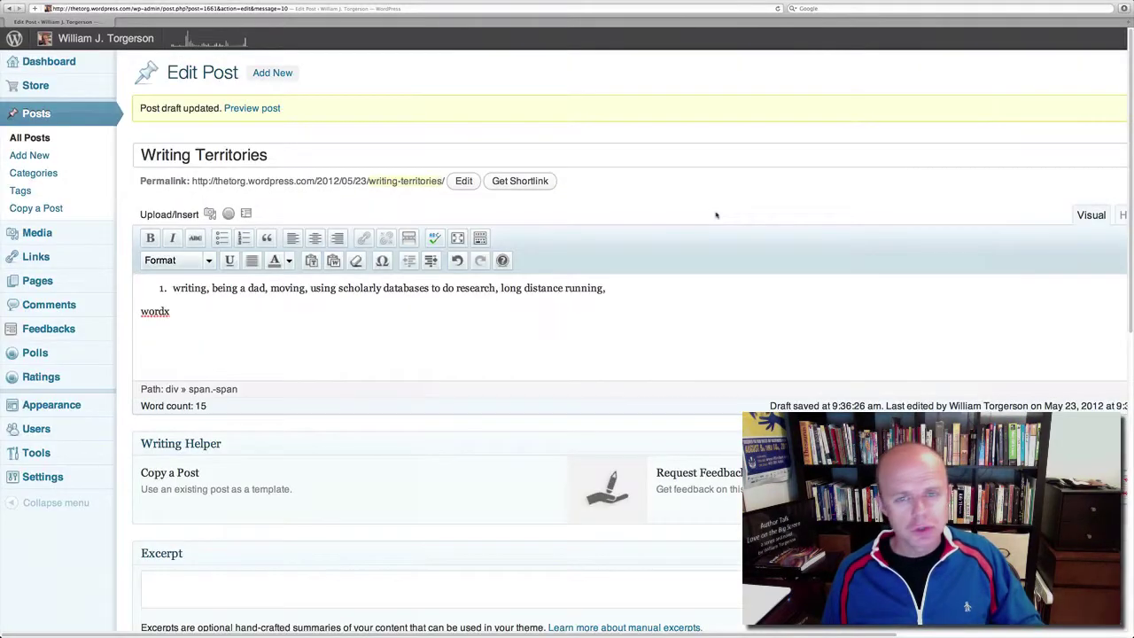
click(963, 77)
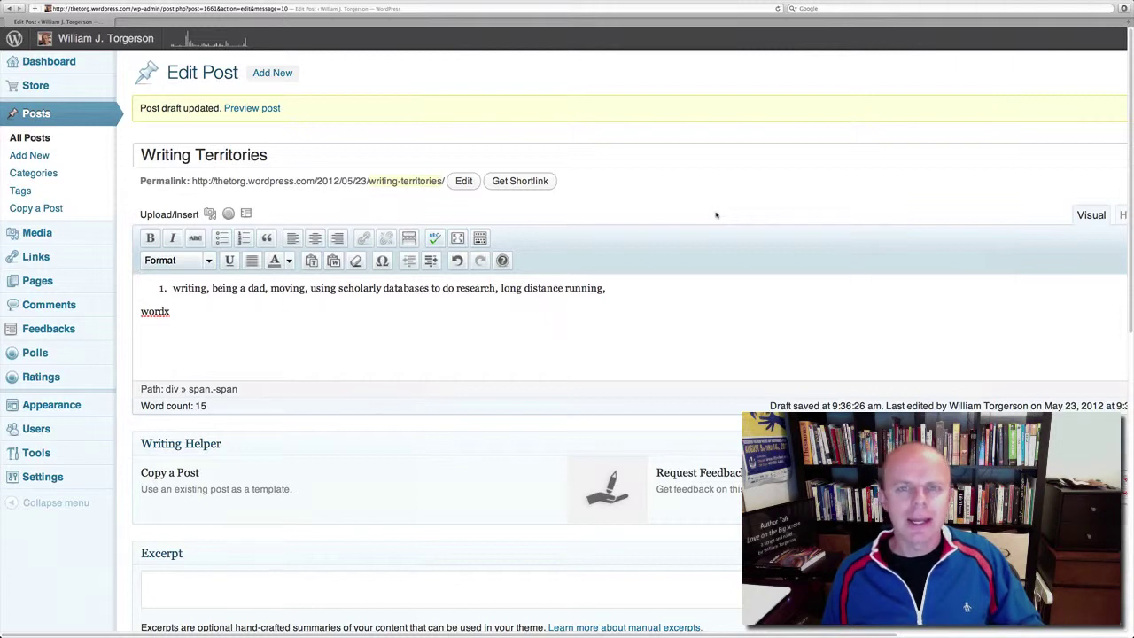